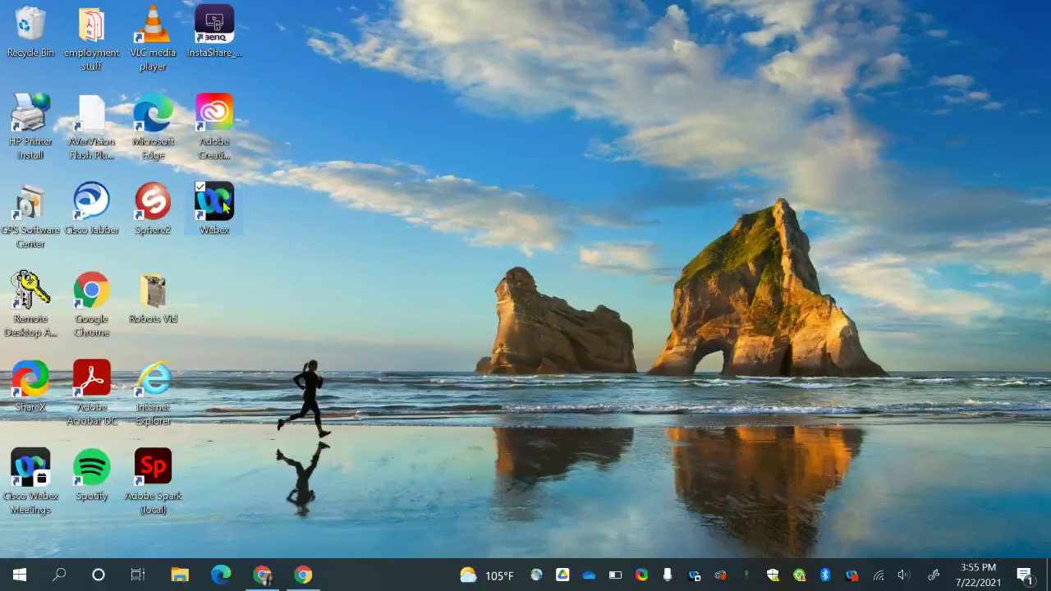
# - Launch Webex from its desktop shortcut so the TIEs team's General space opens
pyautogui.doubleClick(386, 261)
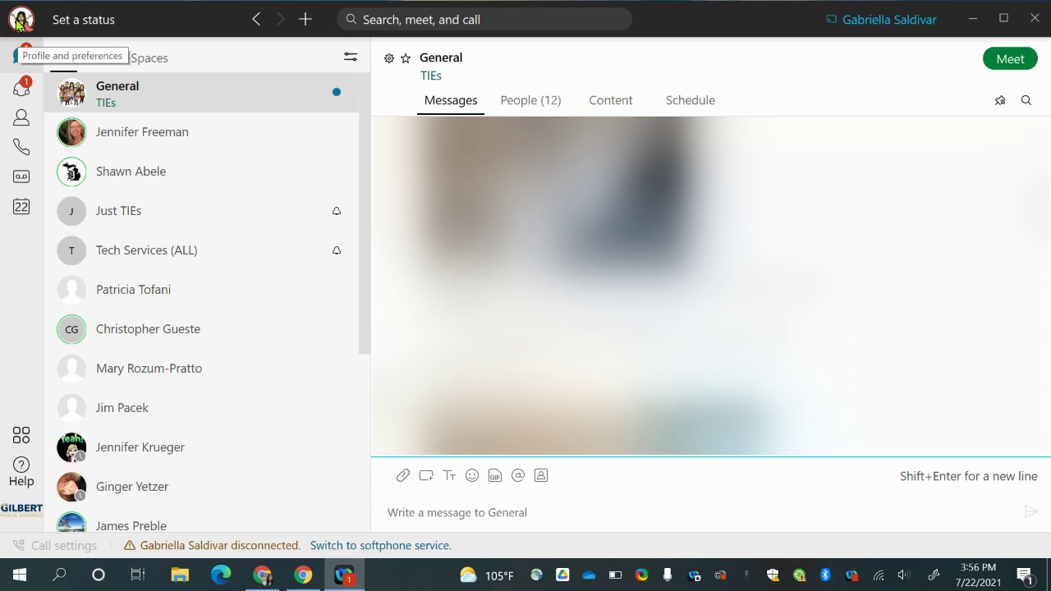
# - Try do not disturb for one hour, then two hours, then clear it back to Active
pyautogui.click(20, 23)
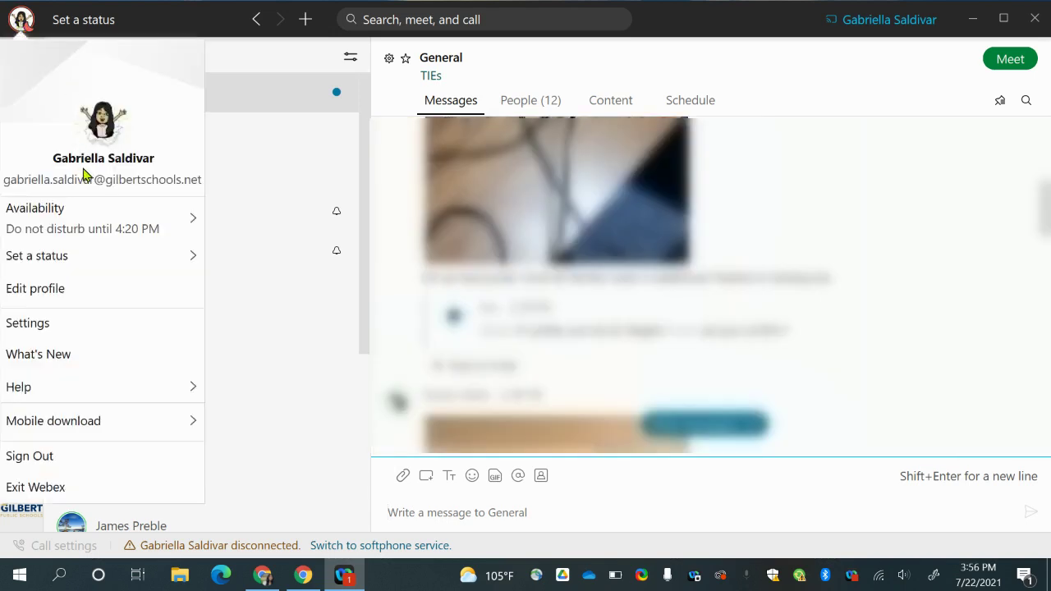
pyautogui.click(25, 225)
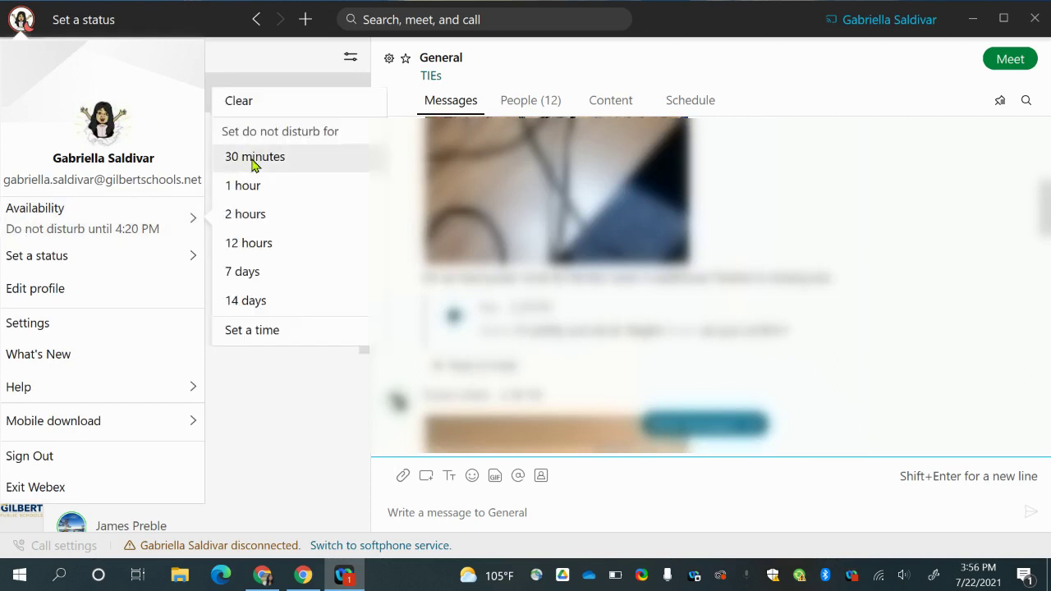
pyautogui.click(266, 188)
pyautogui.click(174, 234)
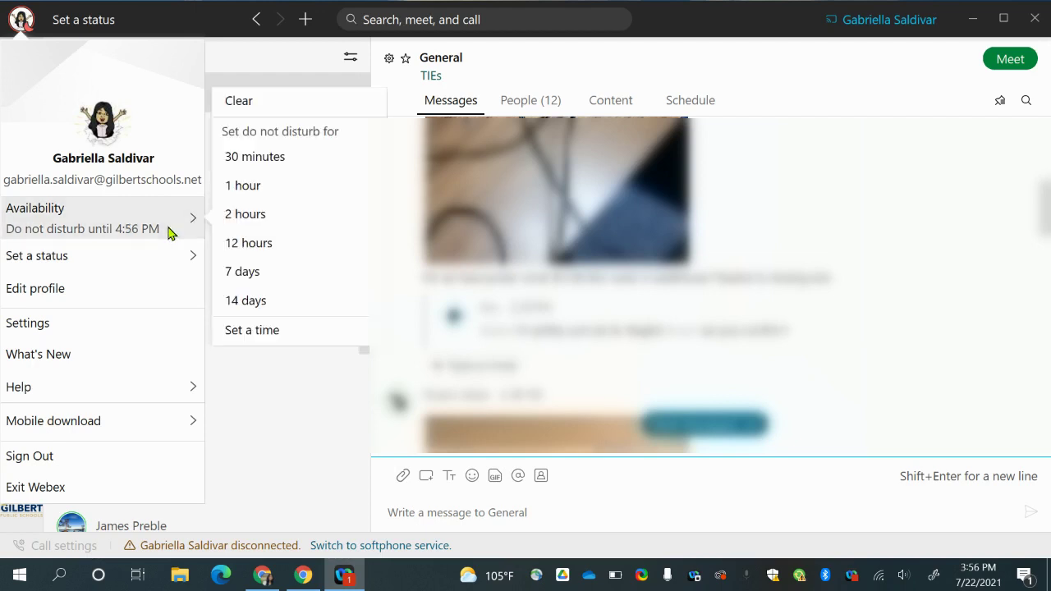
pyautogui.click(258, 222)
pyautogui.click(132, 232)
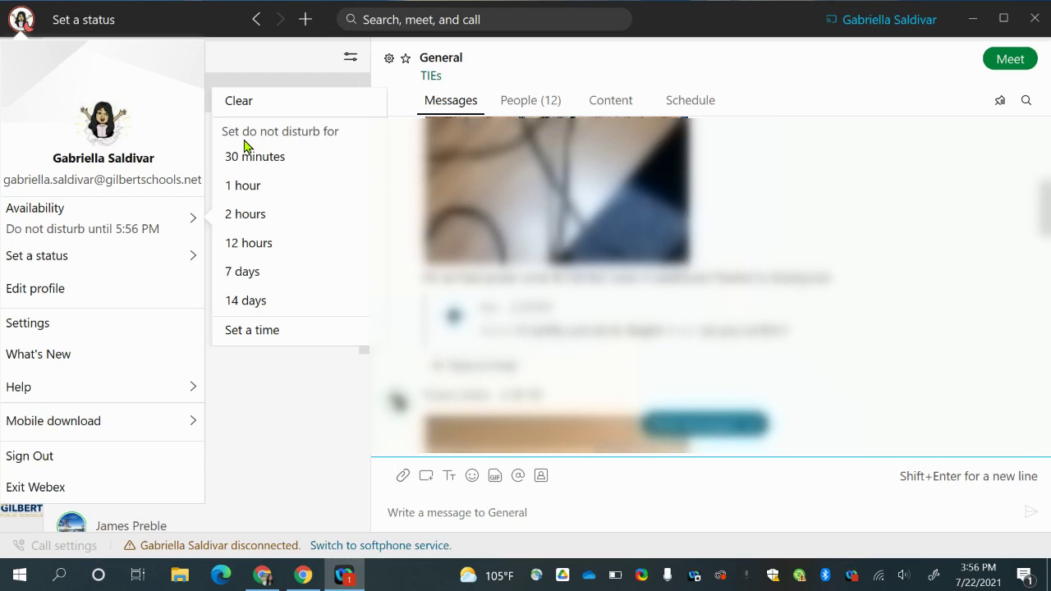
pyautogui.click(239, 111)
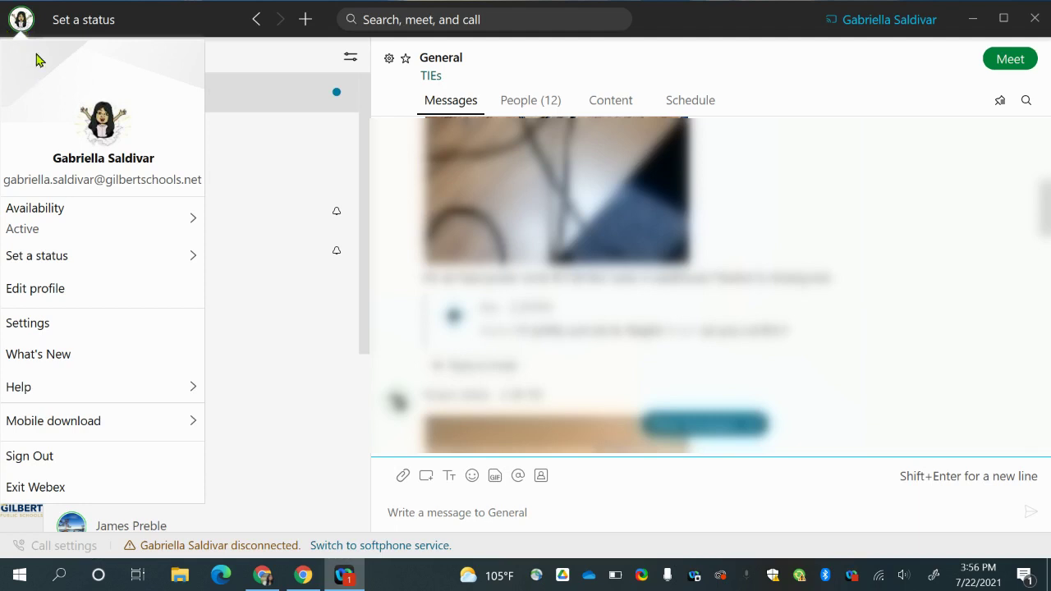
# - Set do not disturb for 30 minutes, until 4:26 PM
pyautogui.moveTo(67, 228)
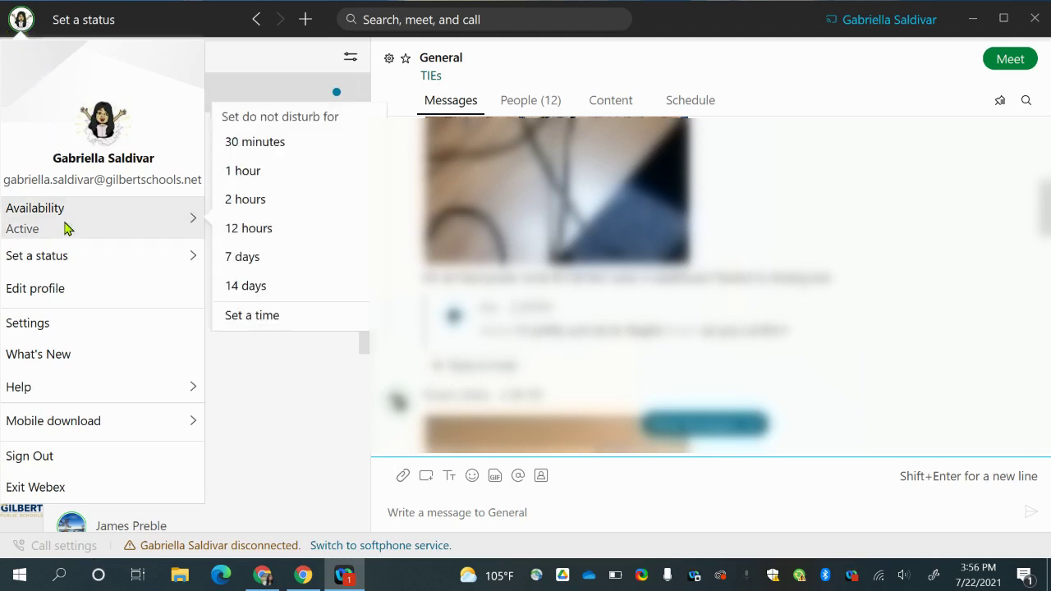
pyautogui.click(258, 144)
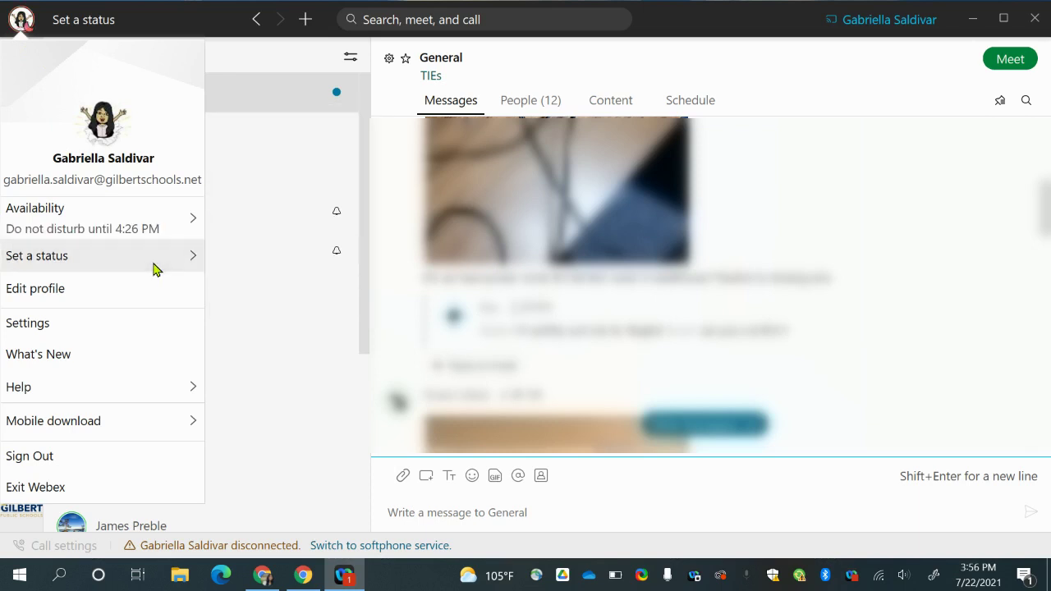
pyautogui.moveTo(155, 270)
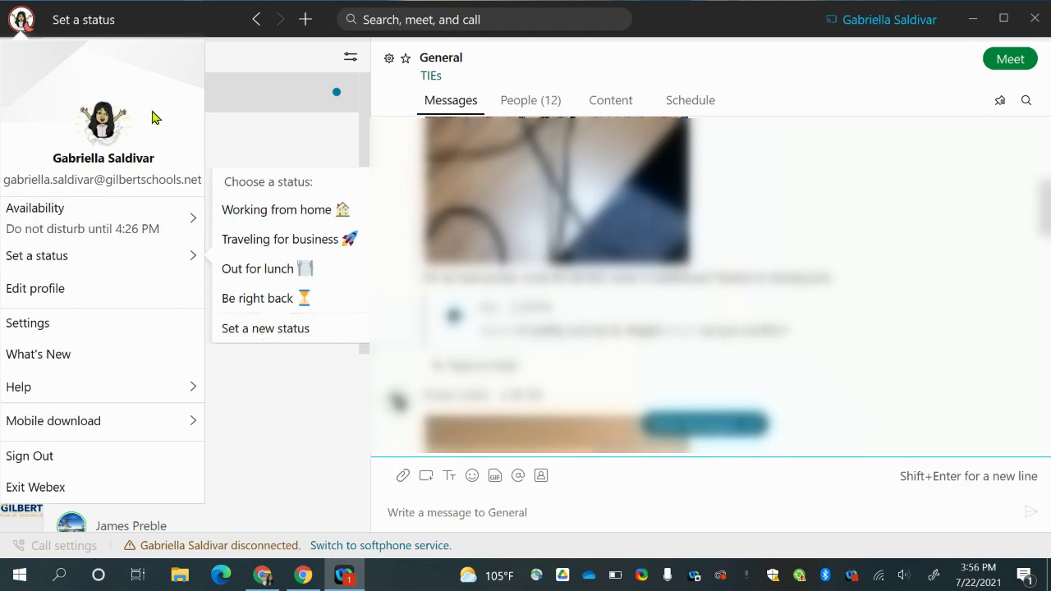
pyautogui.click(165, 20)
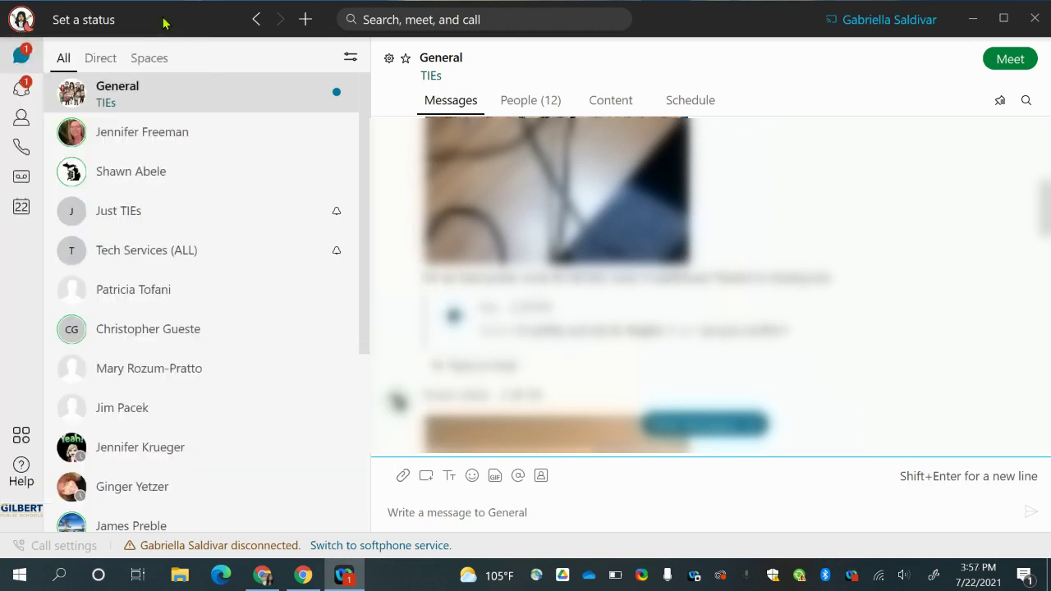
# - Preview the preset custom statuses without choosing one, returning to the profile menu
pyautogui.click(87, 28)
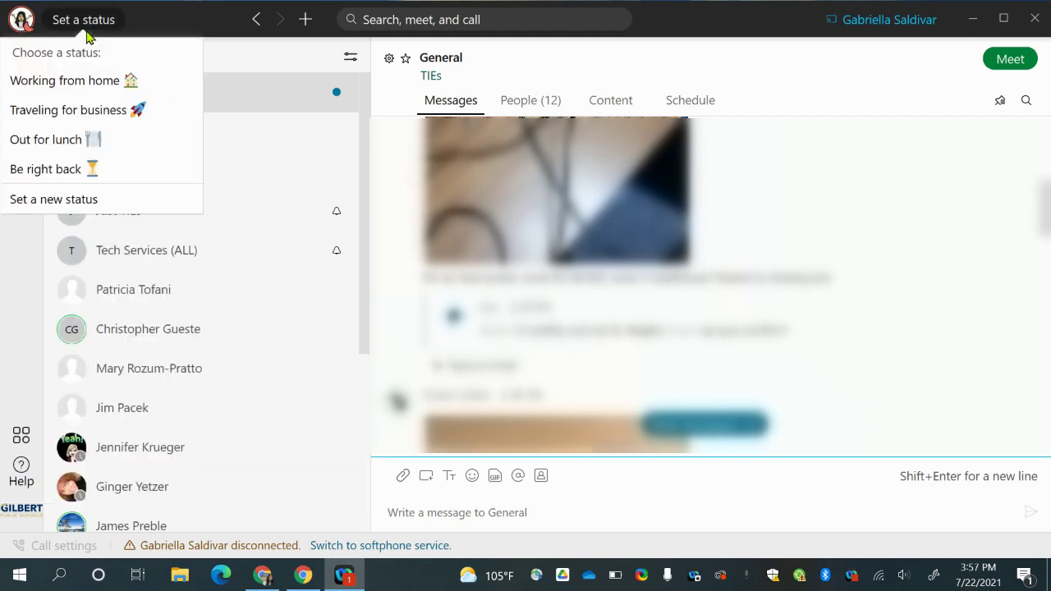
pyautogui.click(24, 27)
pyautogui.click(23, 30)
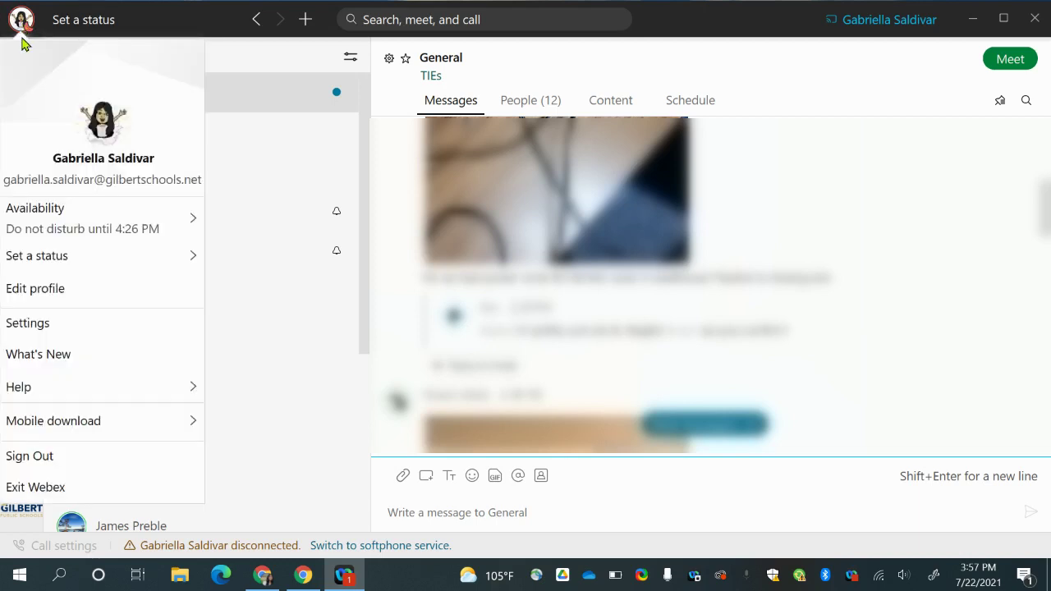
pyautogui.click(73, 292)
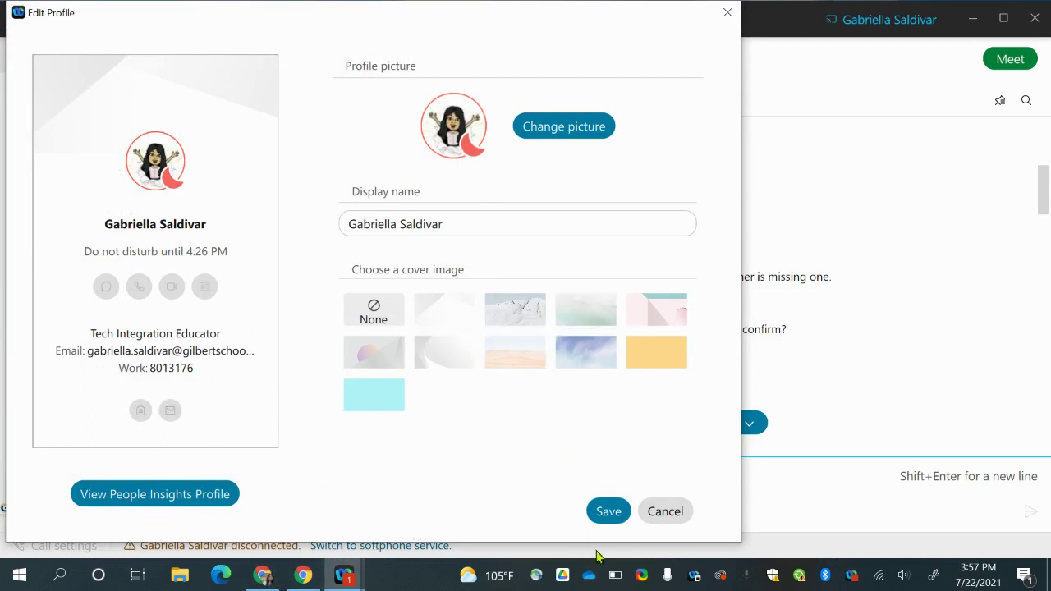
pyautogui.click(620, 516)
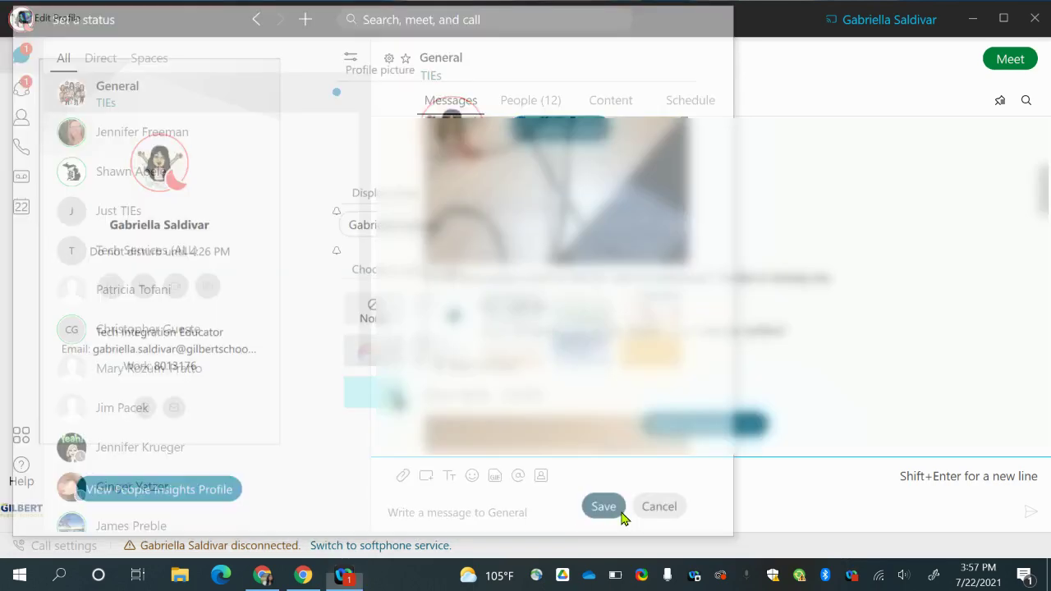
pyautogui.click(21, 20)
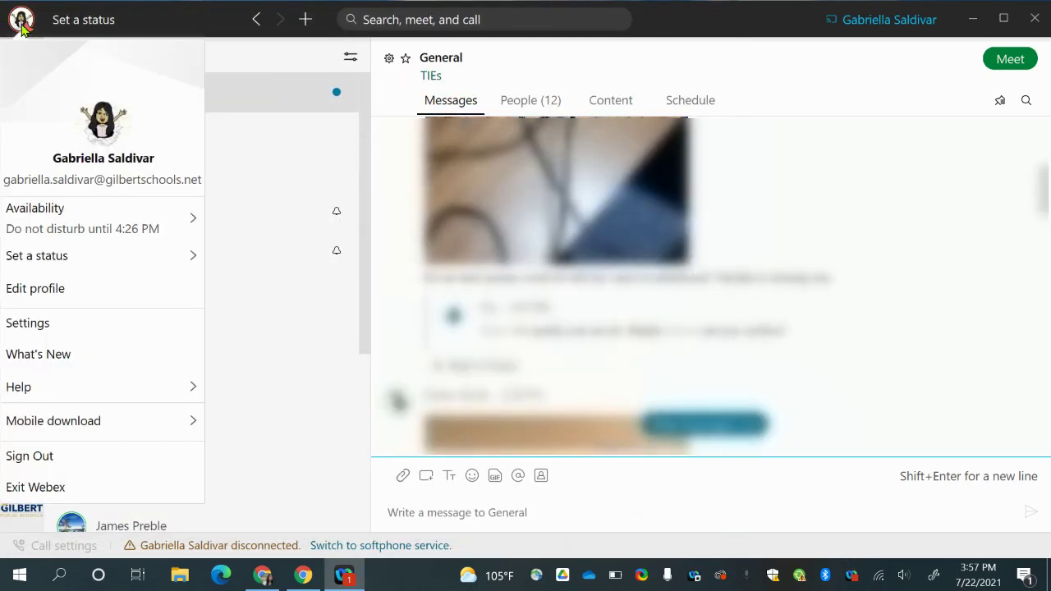
# - In Settings > General, leave Landing screen on Messaging (default) and save the options
pyautogui.click(25, 325)
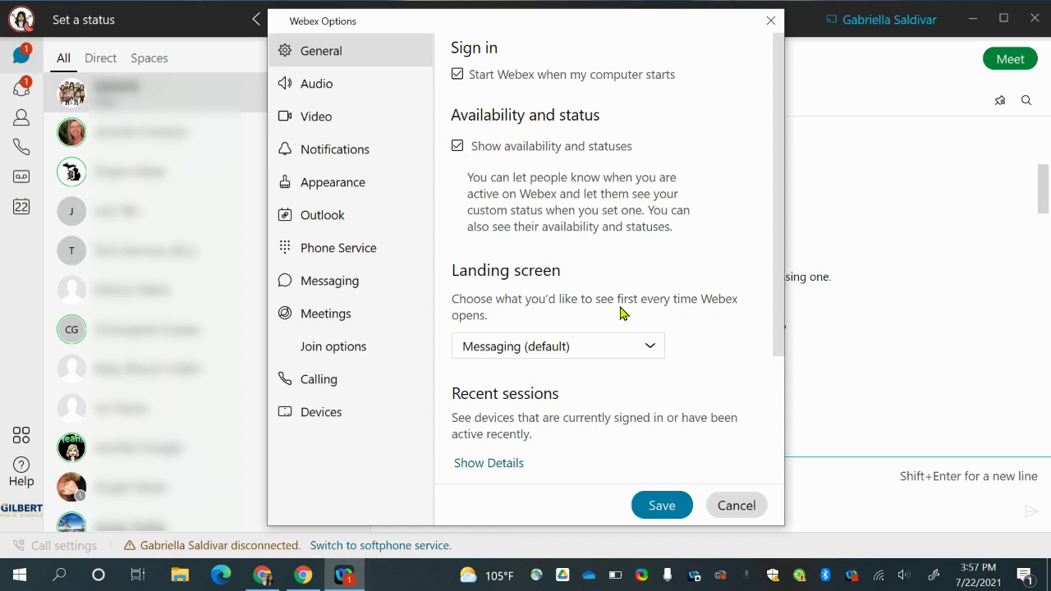
pyautogui.click(574, 354)
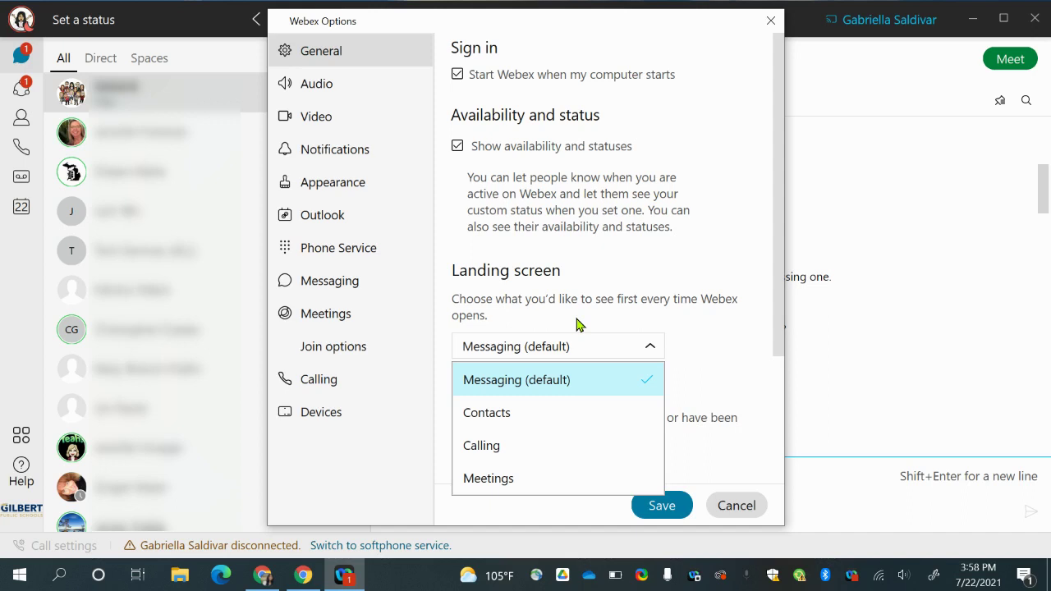
pyautogui.click(566, 379)
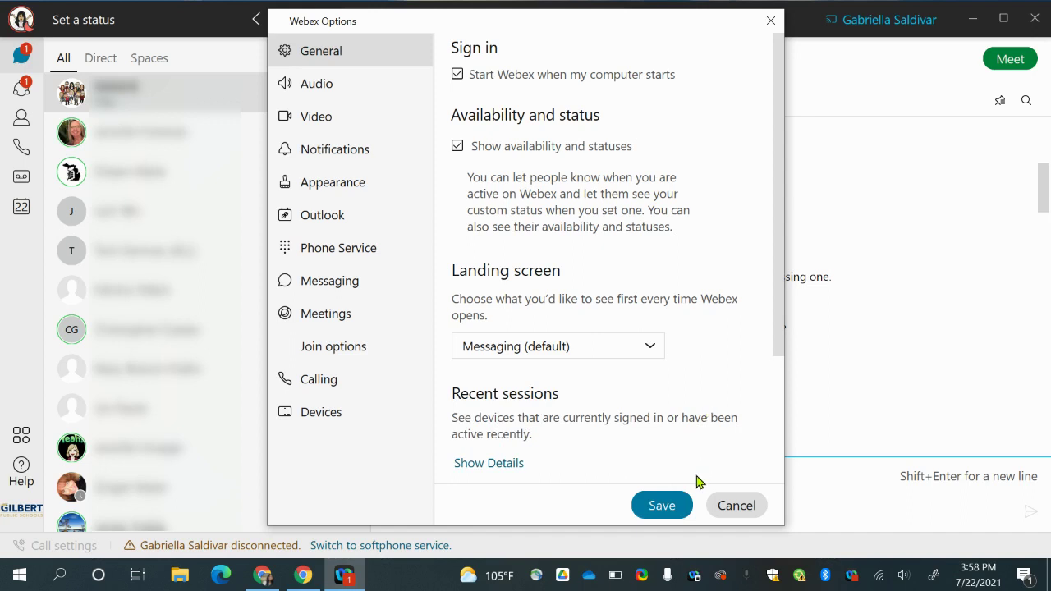
pyautogui.click(662, 504)
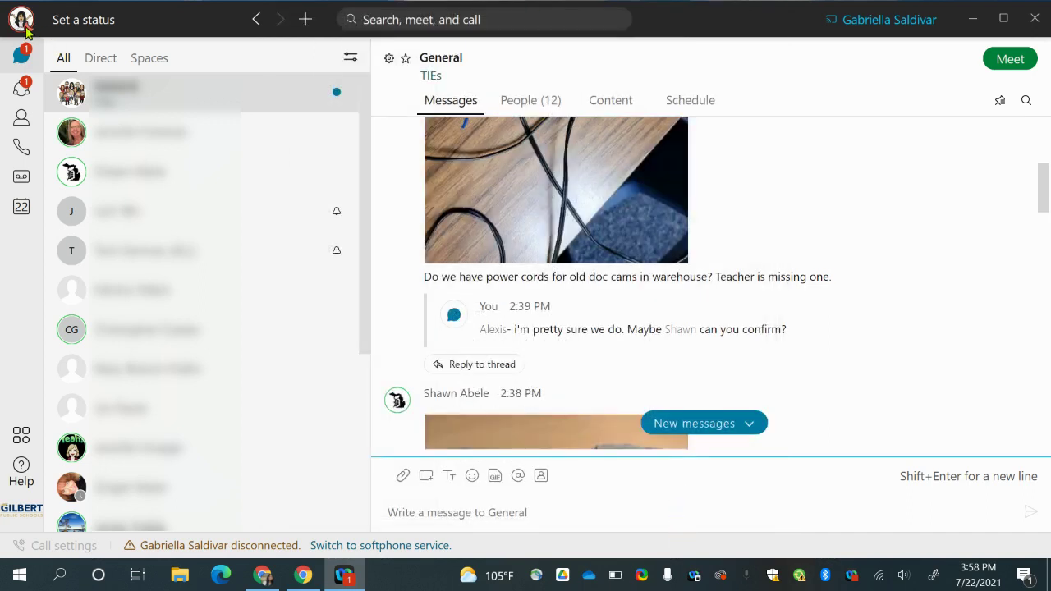
# - Open Settings at Notifications, where space message notifications and their sounds are Off
pyautogui.click(21, 21)
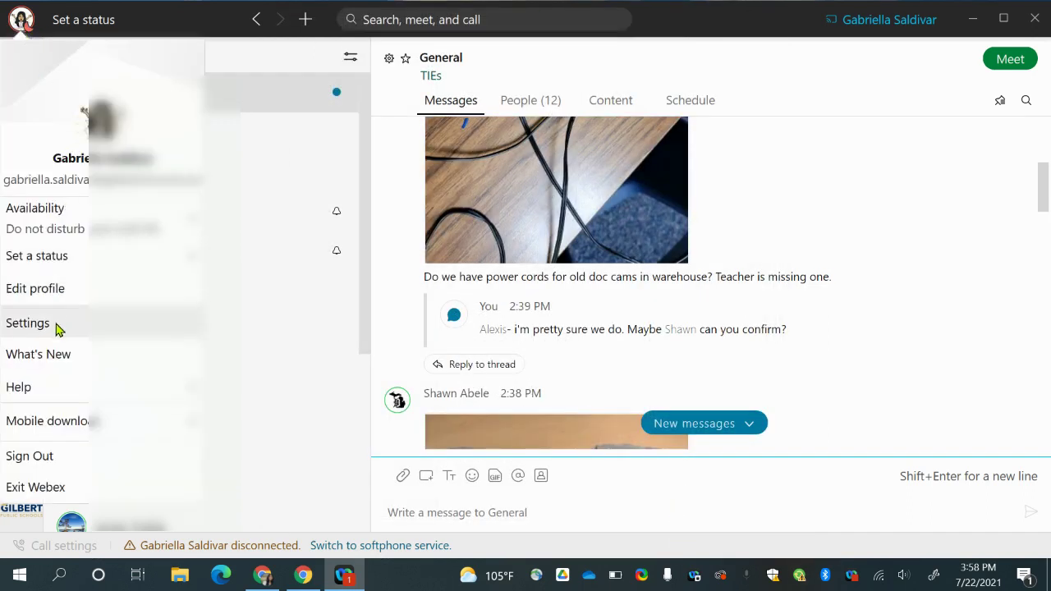
pyautogui.click(45, 333)
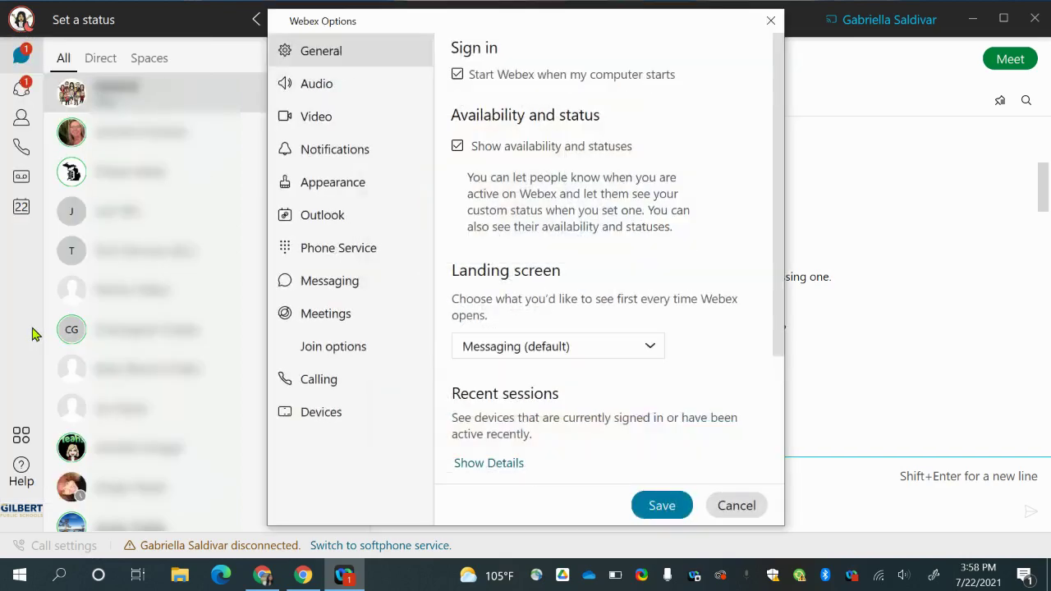
pyautogui.click(389, 157)
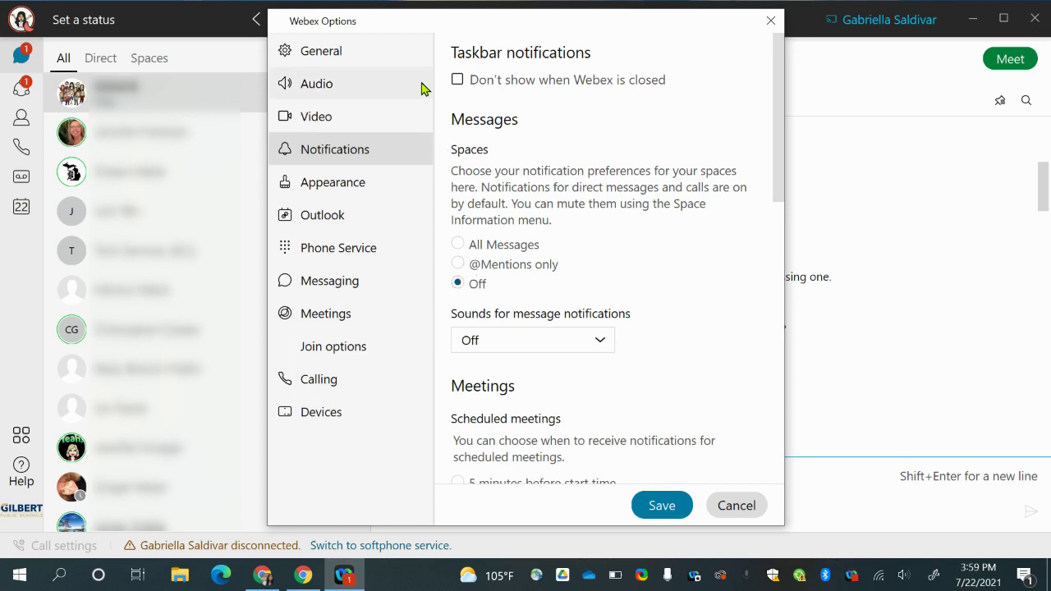
# - Browse the Appearance, Messaging, Phone service and Meetings settings, then return to General
pyautogui.click(367, 196)
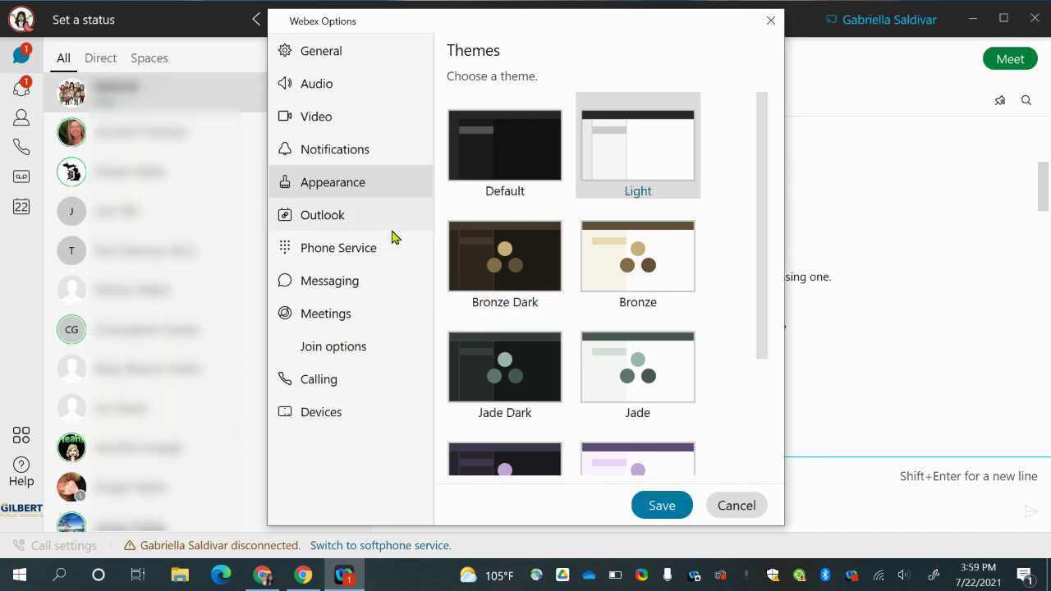
pyautogui.click(349, 292)
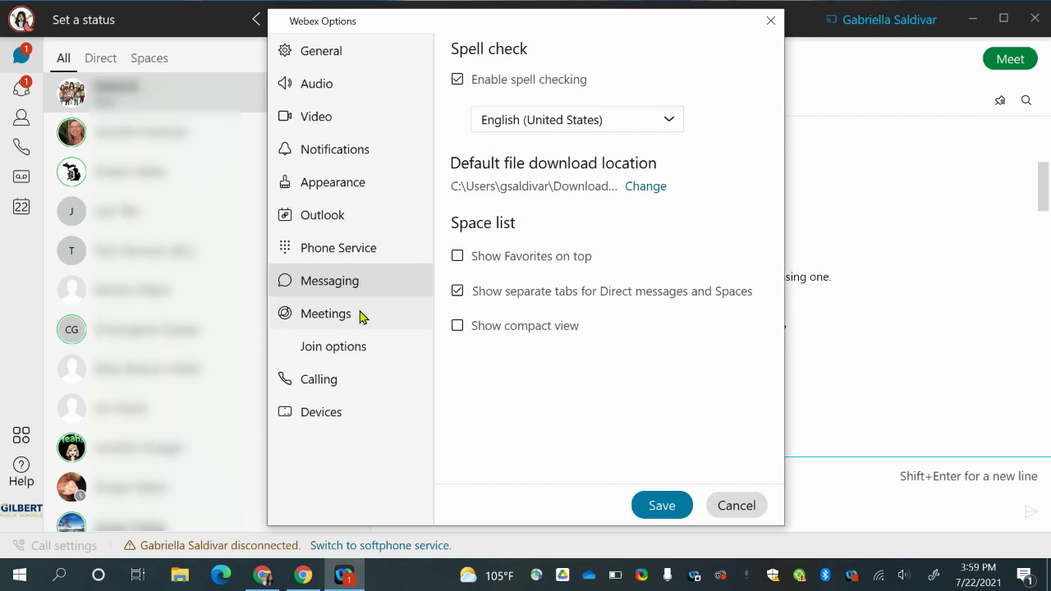
pyautogui.click(345, 250)
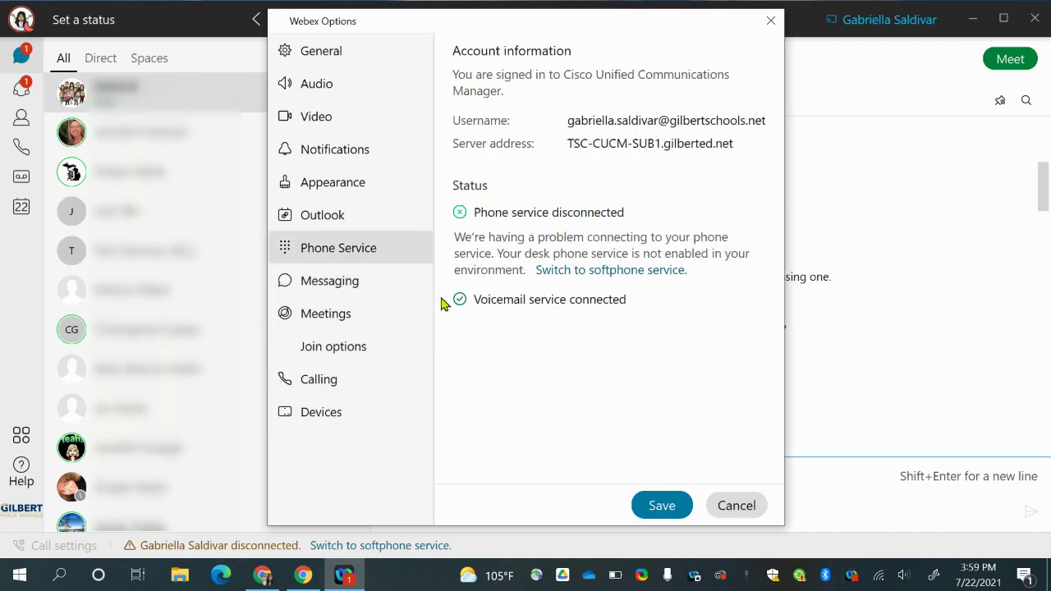
pyautogui.click(367, 285)
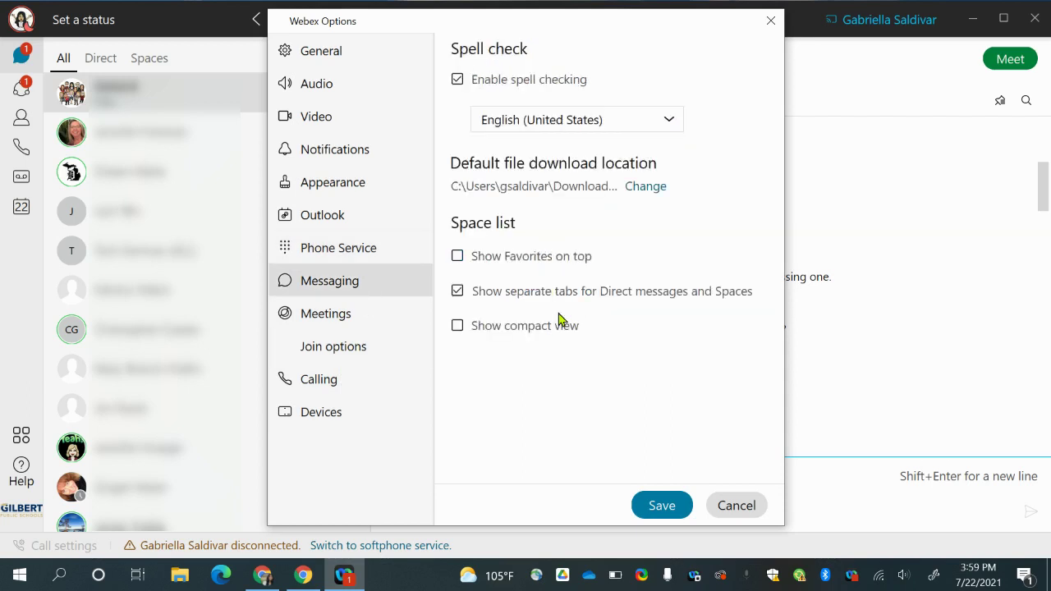
pyautogui.click(334, 317)
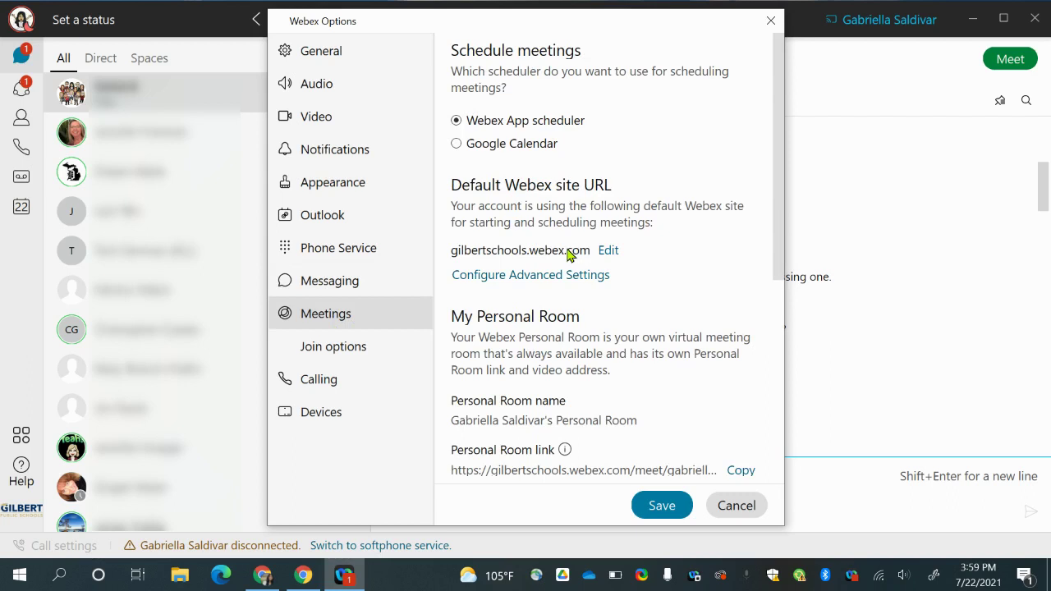
pyautogui.scroll(-1, 541, 358)
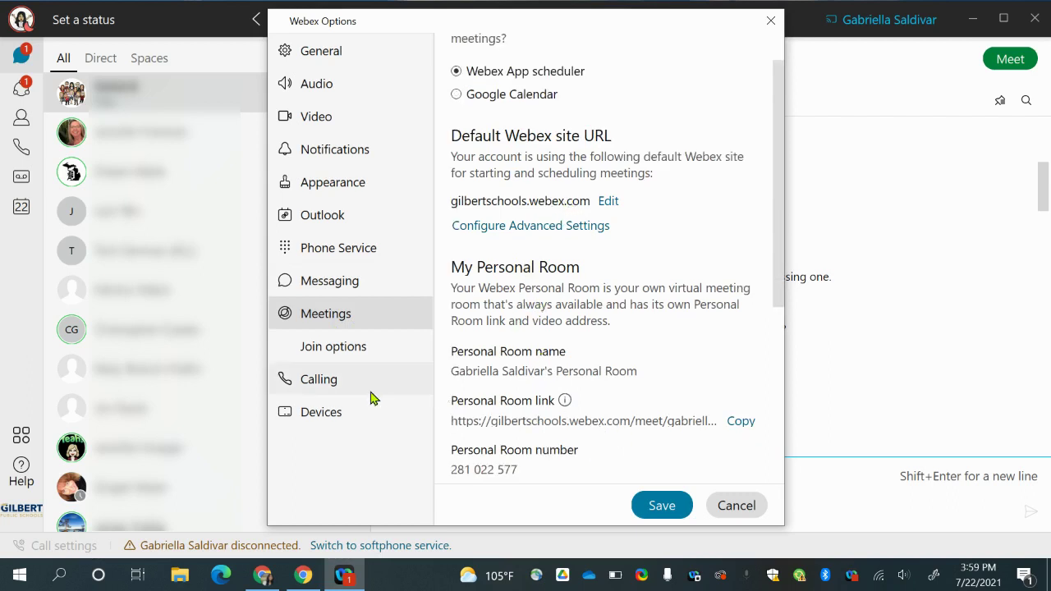
pyautogui.click(356, 64)
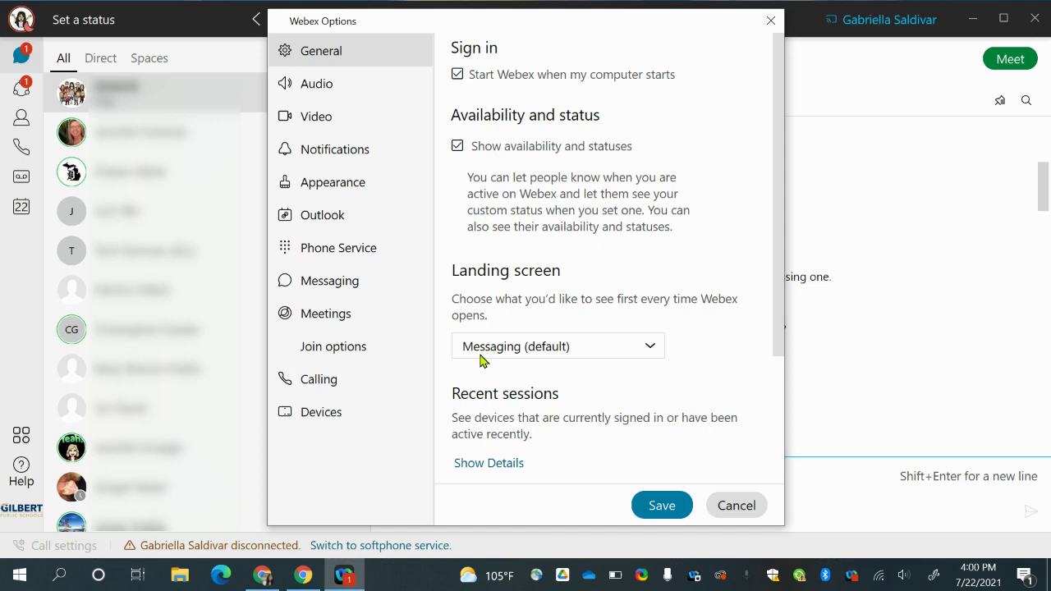
# - Review the Notifications preferences and save the options
pyautogui.click(377, 150)
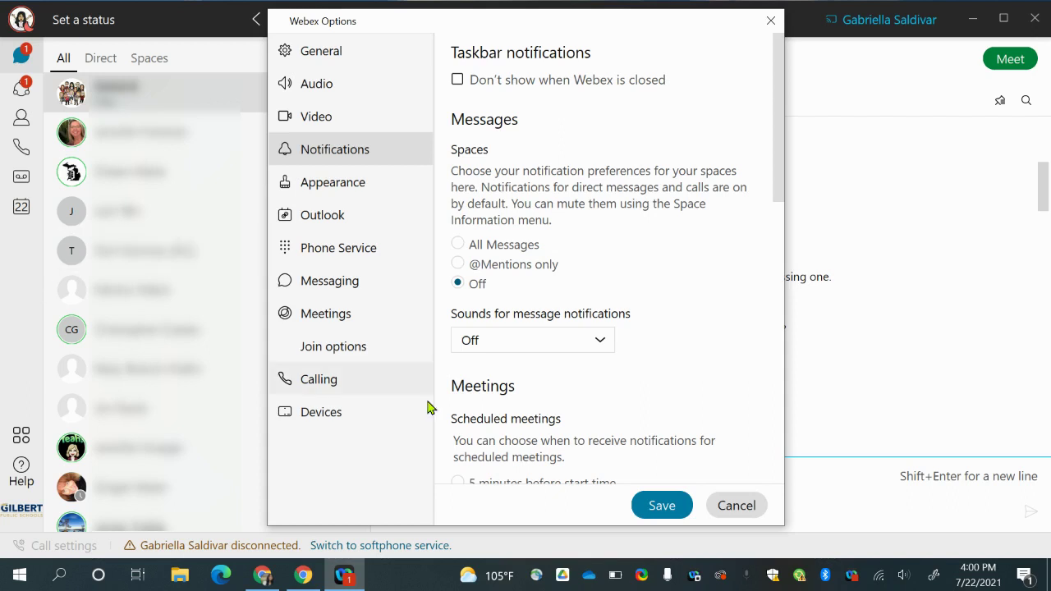
pyautogui.scroll(-1, 603, 365)
pyautogui.scroll(1, 595, 353)
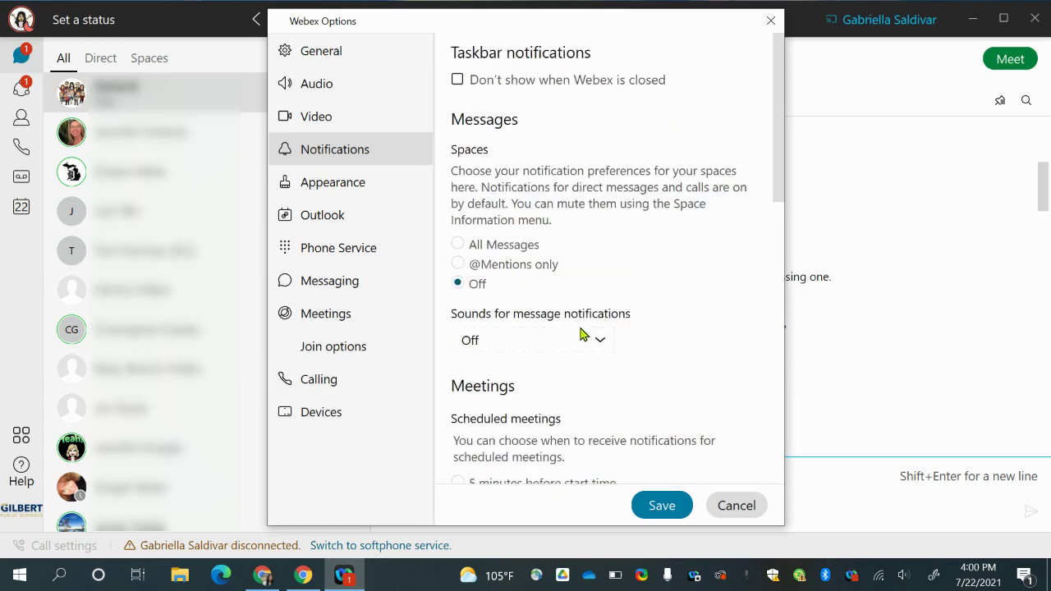
pyautogui.click(661, 506)
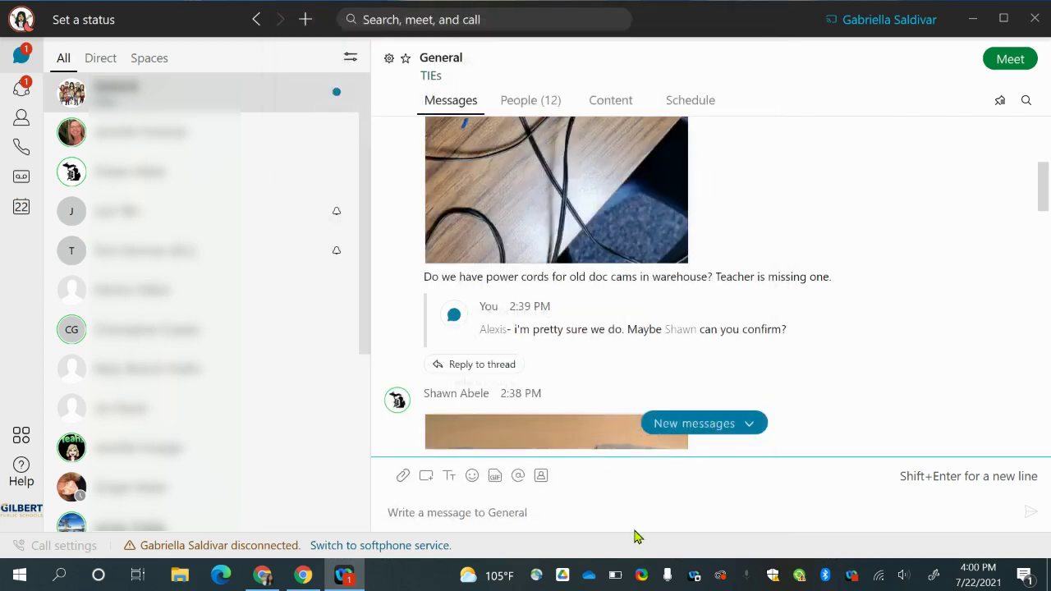
pyautogui.click(21, 60)
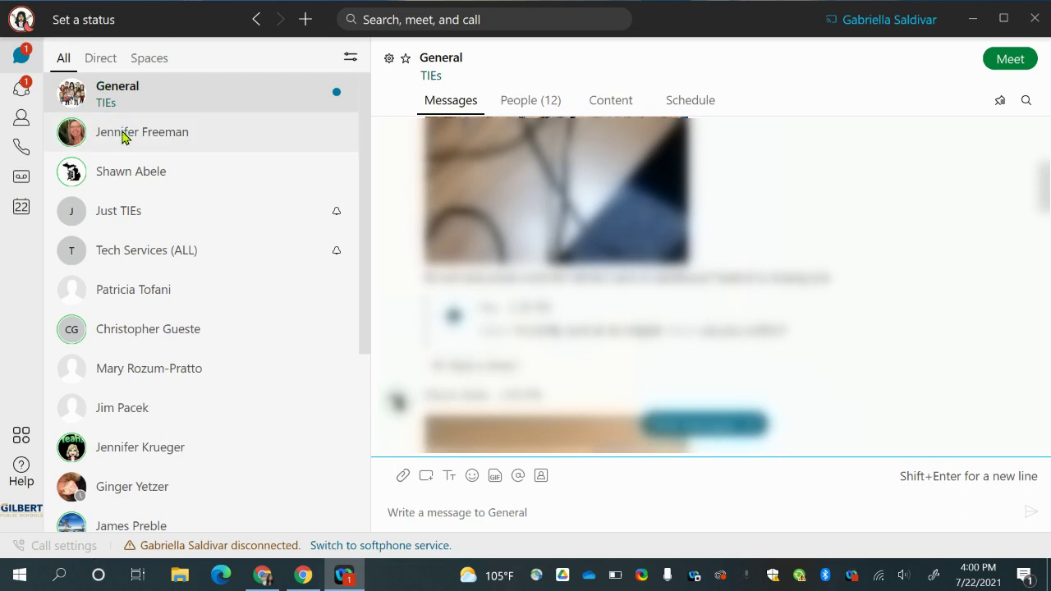
pyautogui.click(90, 60)
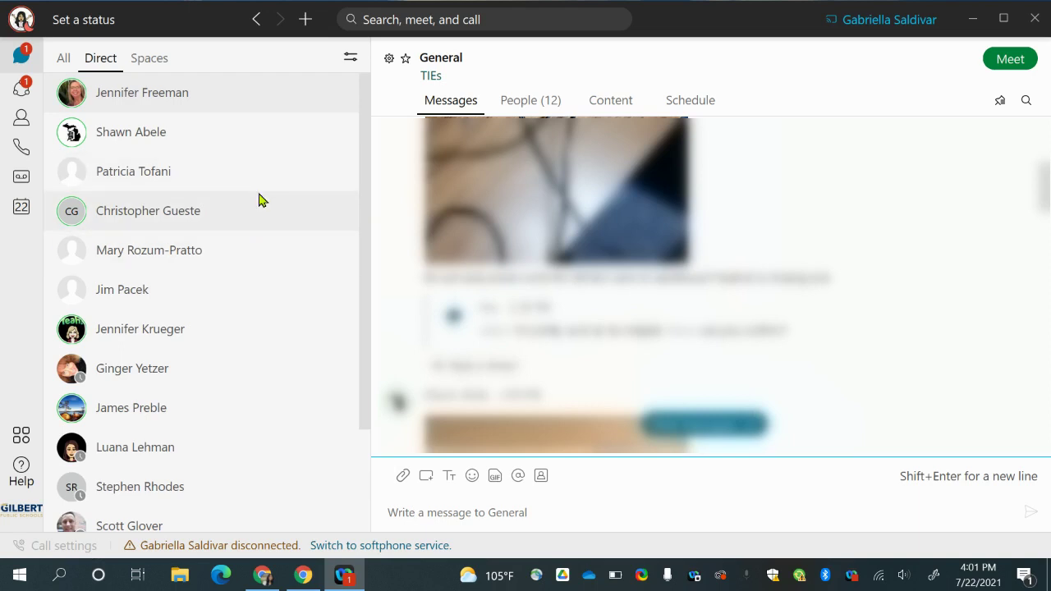
pyautogui.click(156, 60)
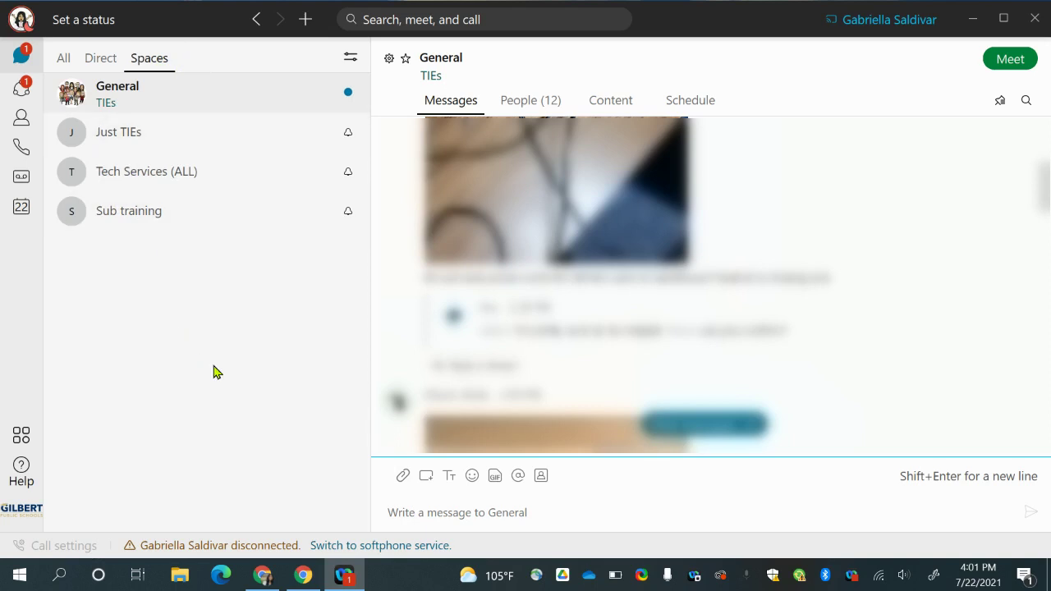
pyautogui.click(64, 58)
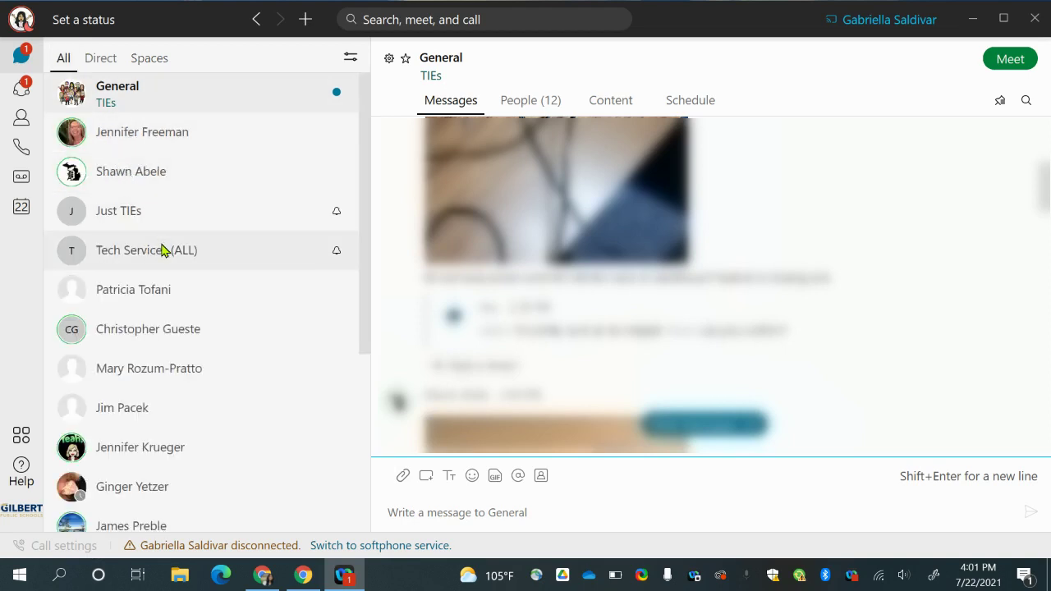
# - Search a colleague by name to open their chat, then view Teams and the Contacts list
pyautogui.click(429, 19)
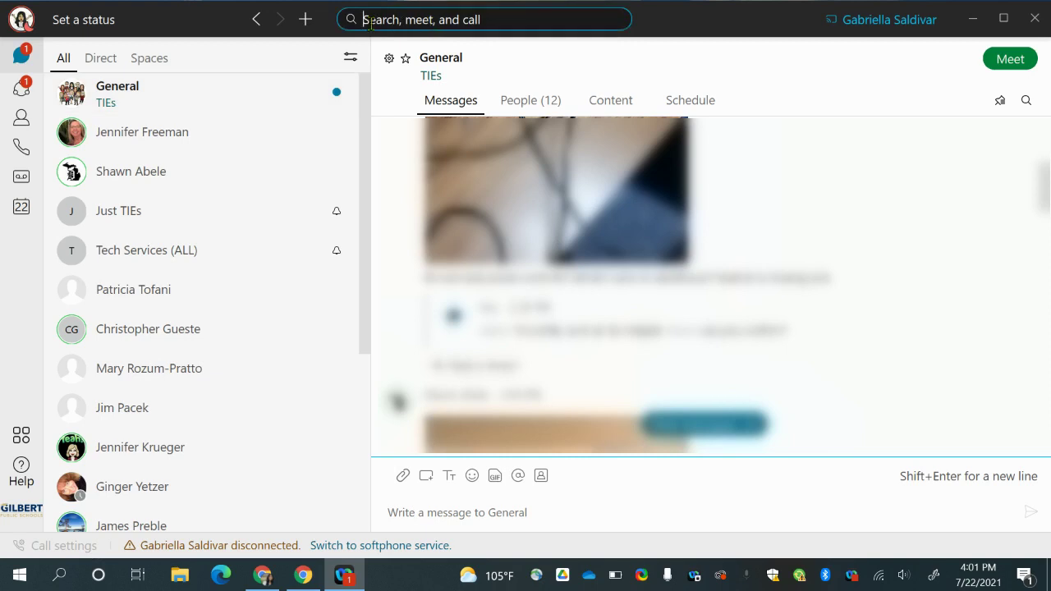
pyautogui.write('april')
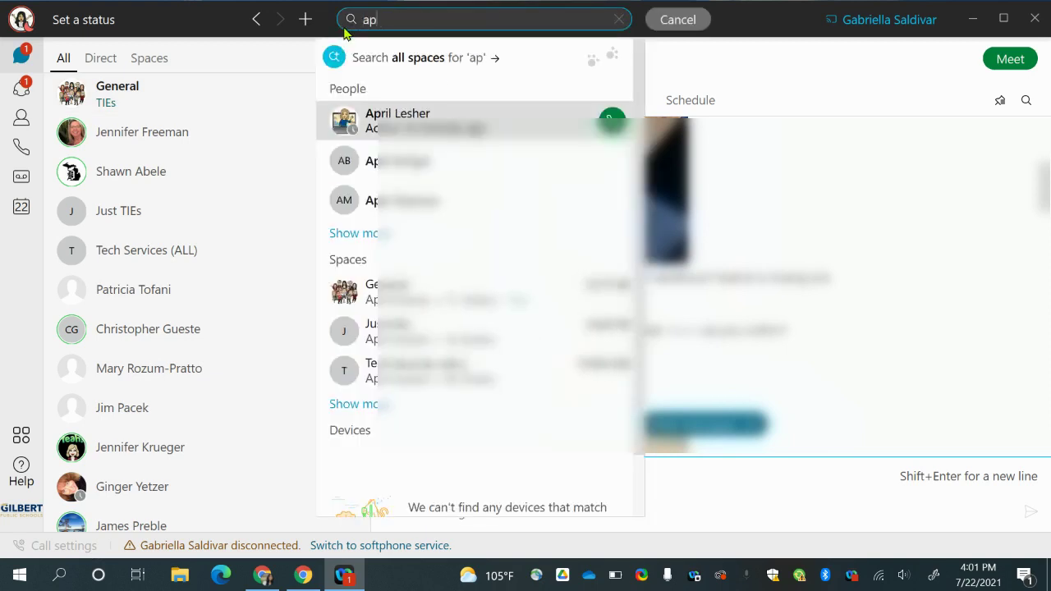
pyautogui.click(396, 130)
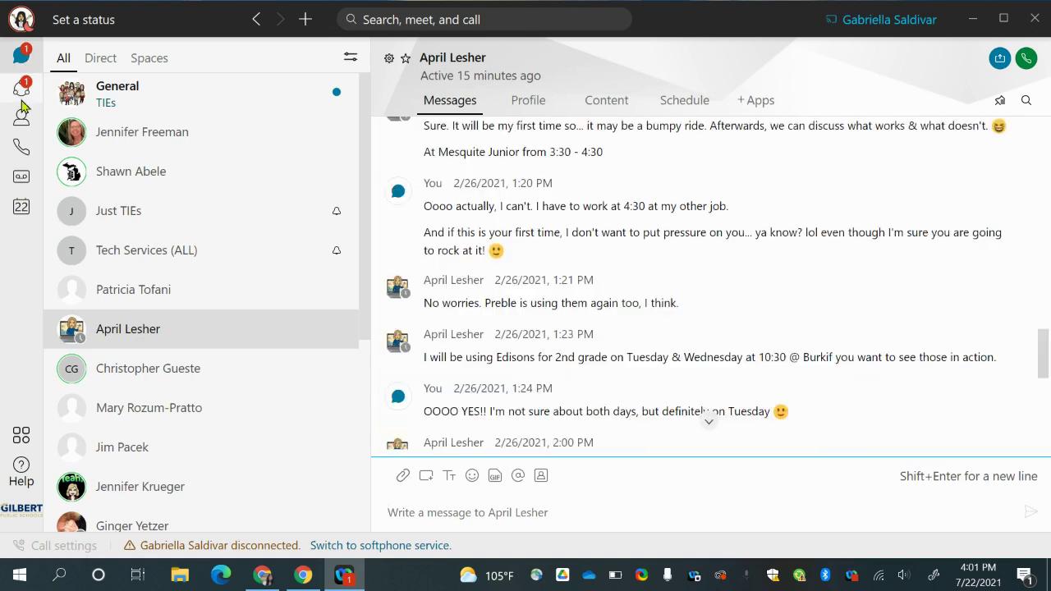
pyautogui.click(23, 90)
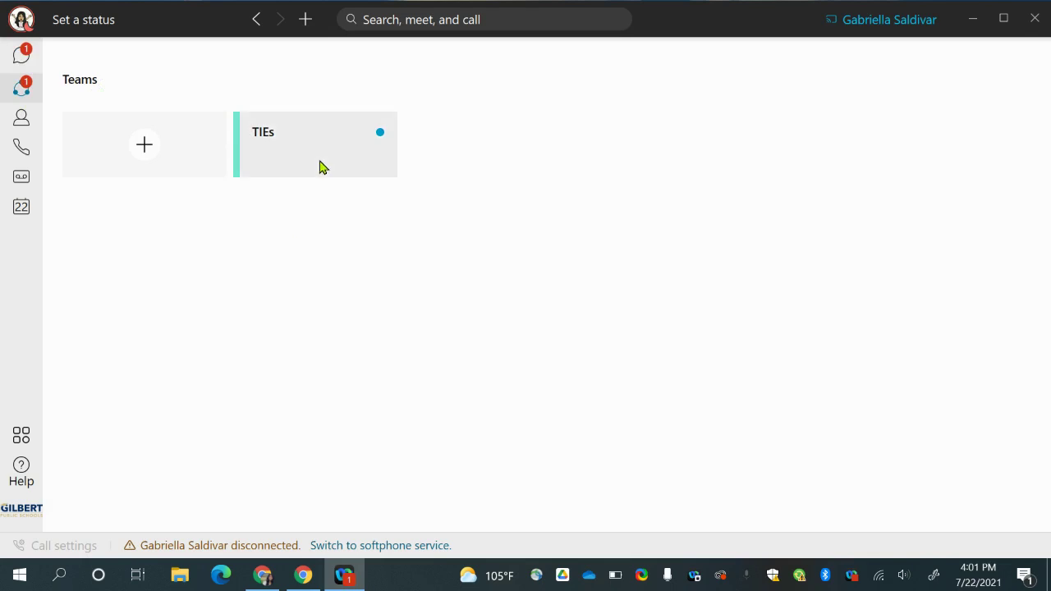
pyautogui.click(26, 123)
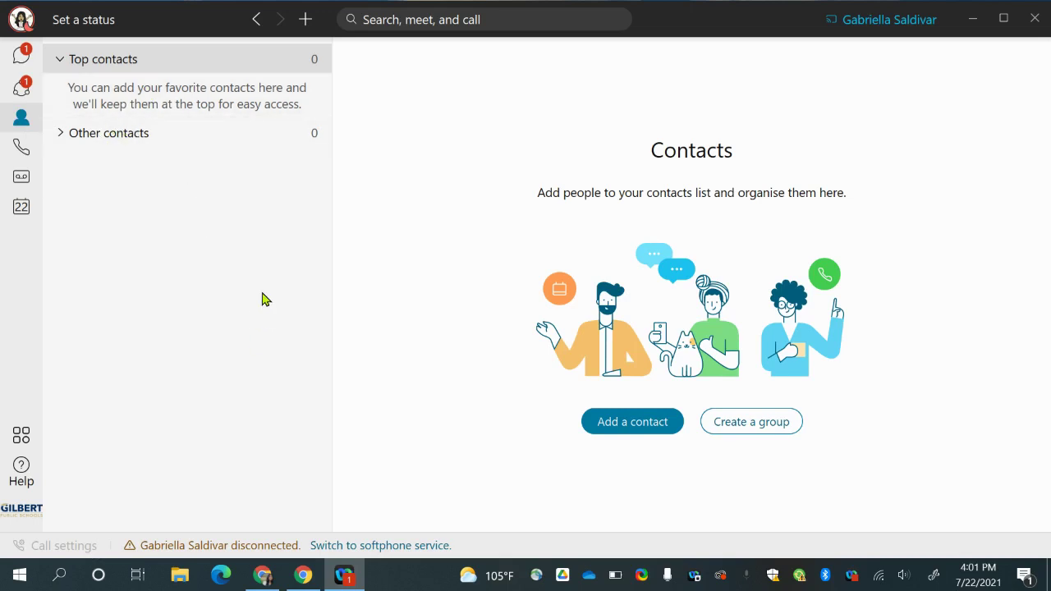
# - Start adding a new contact from the empty Contacts page
pyautogui.click(633, 422)
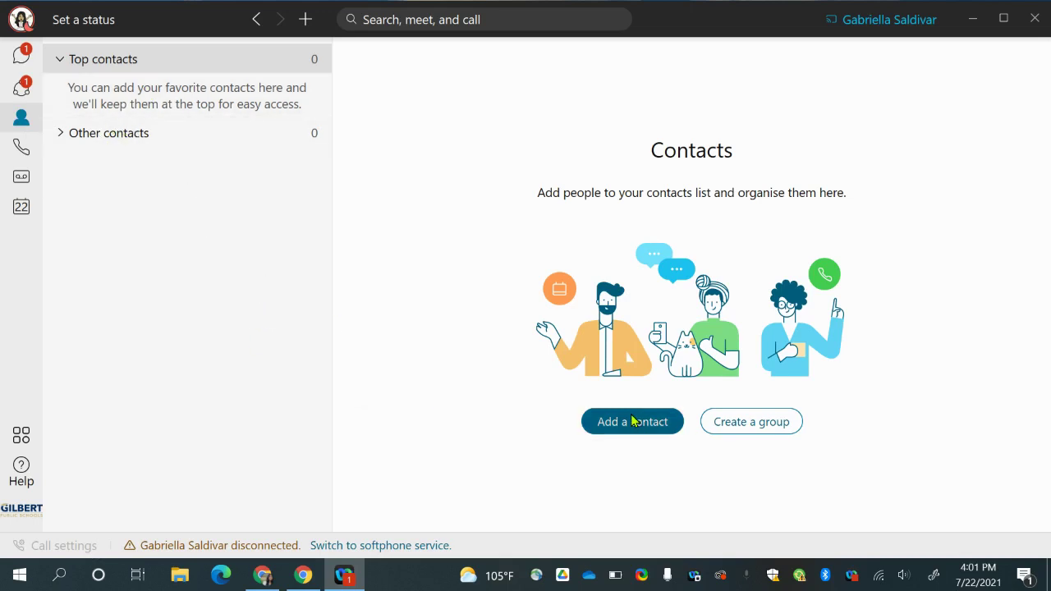
# - Search for the colleague by name, add them as a contact, and expand Other contacts
pyautogui.click(502, 334)
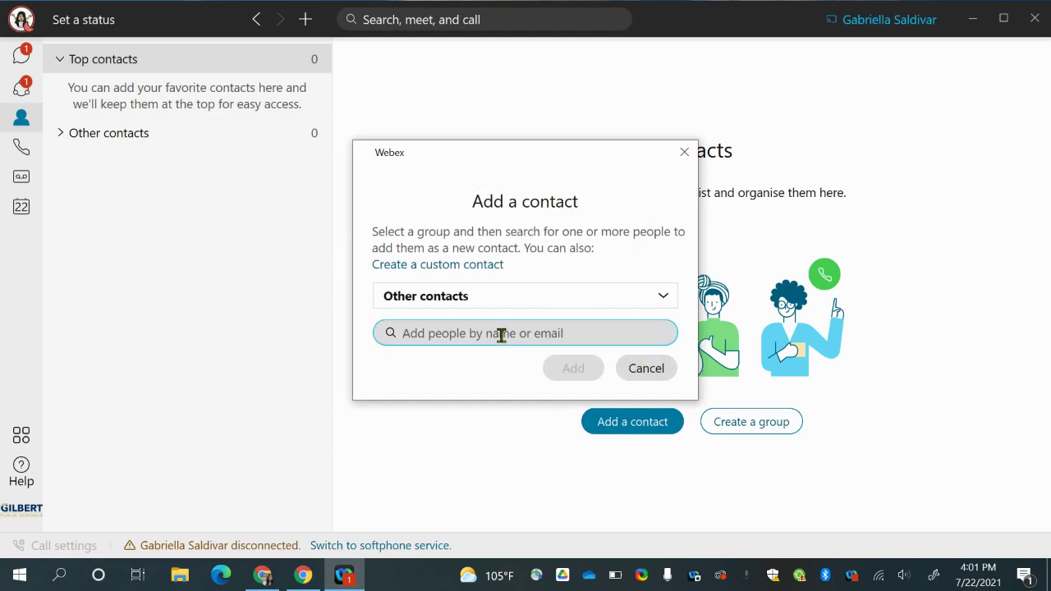
pyautogui.write('April')
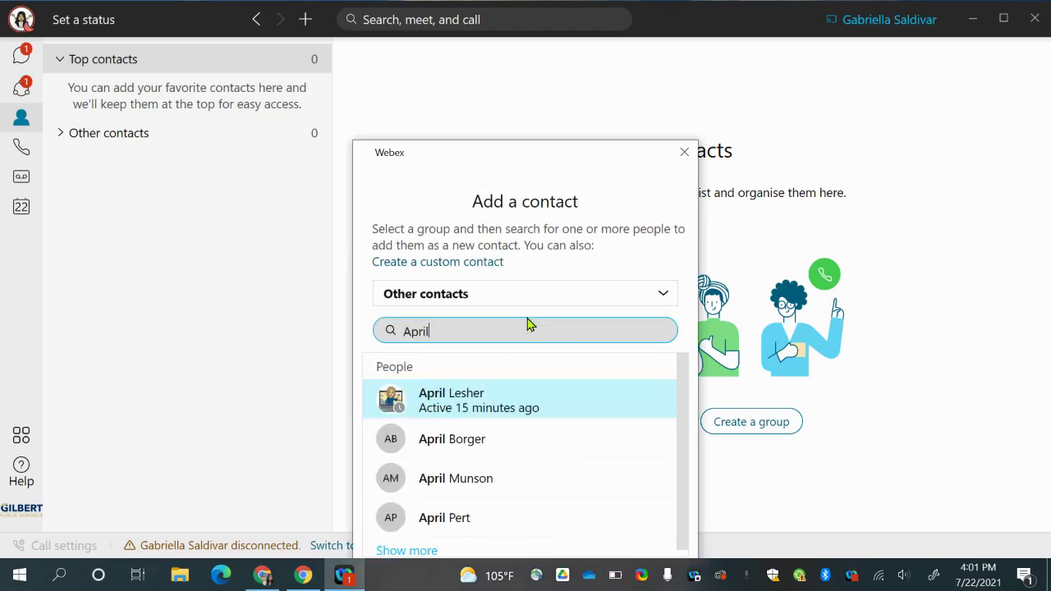
pyautogui.click(532, 404)
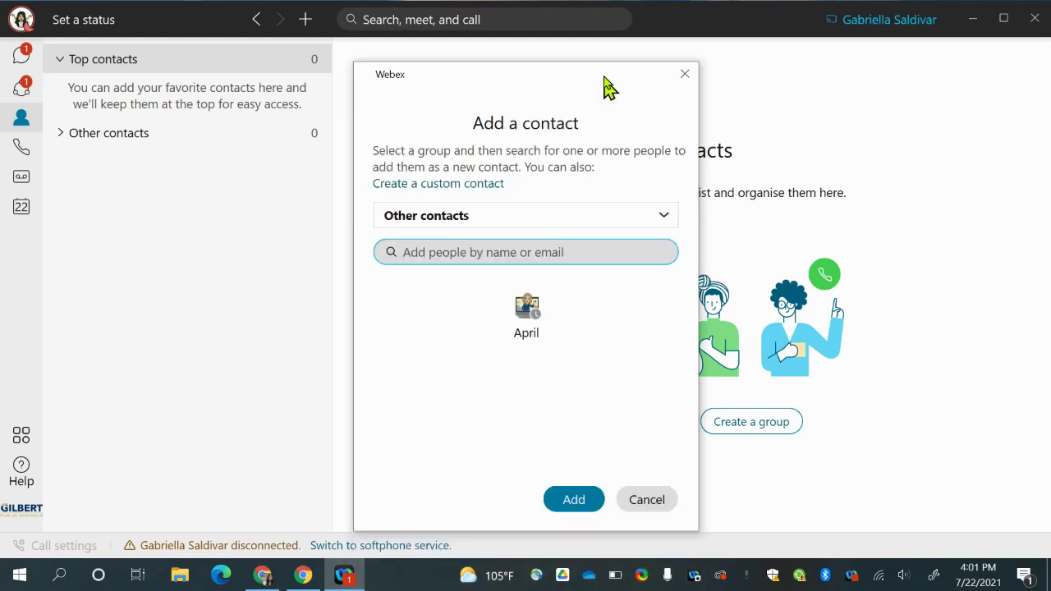
pyautogui.click(573, 484)
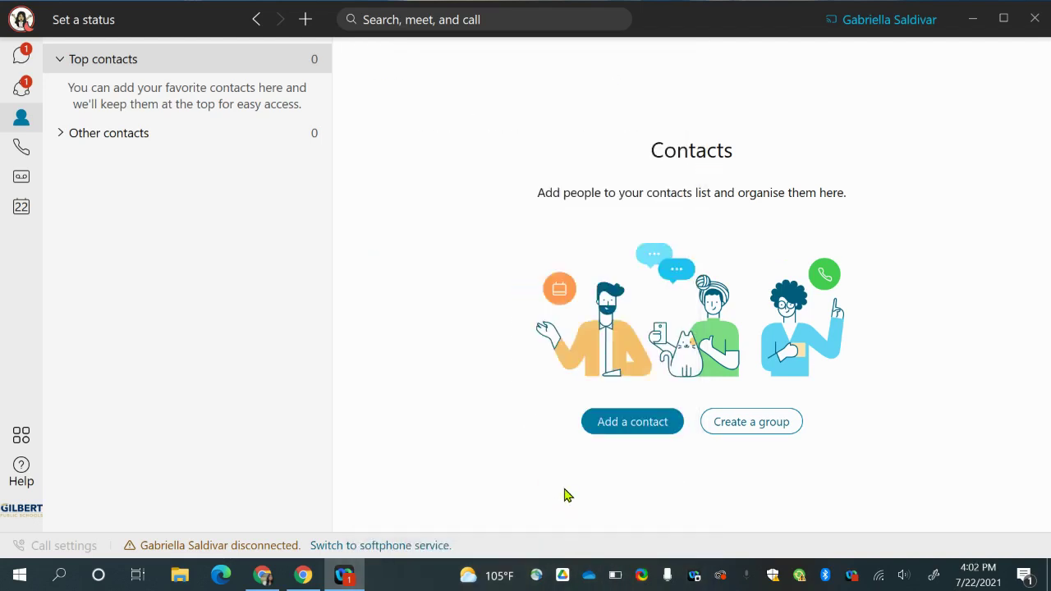
pyautogui.click(152, 139)
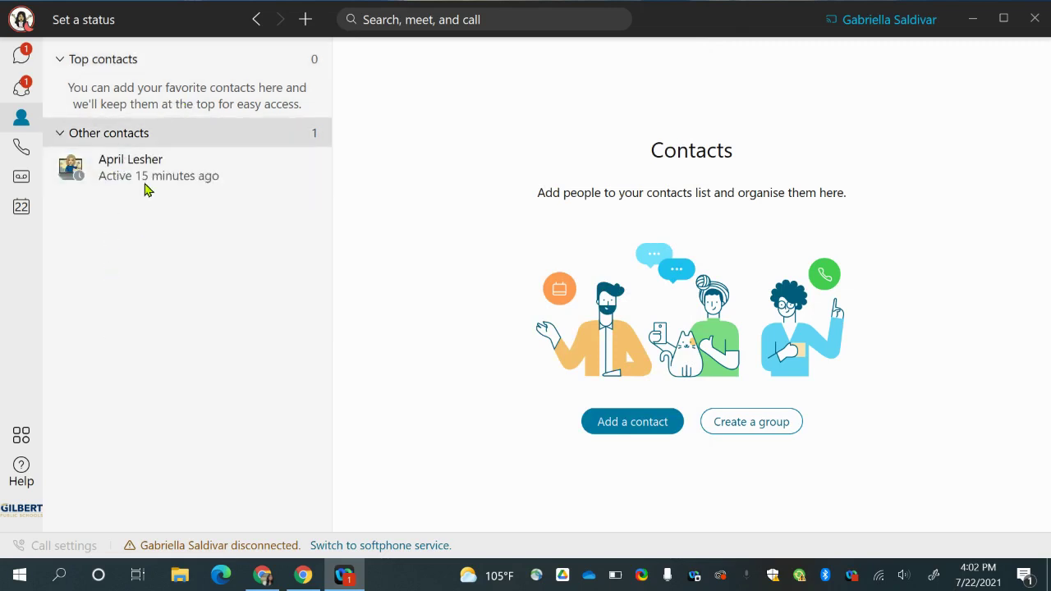
pyautogui.moveTo(160, 182)
# - Create a contact group named '3rd Grade Team'
pyautogui.click(784, 423)
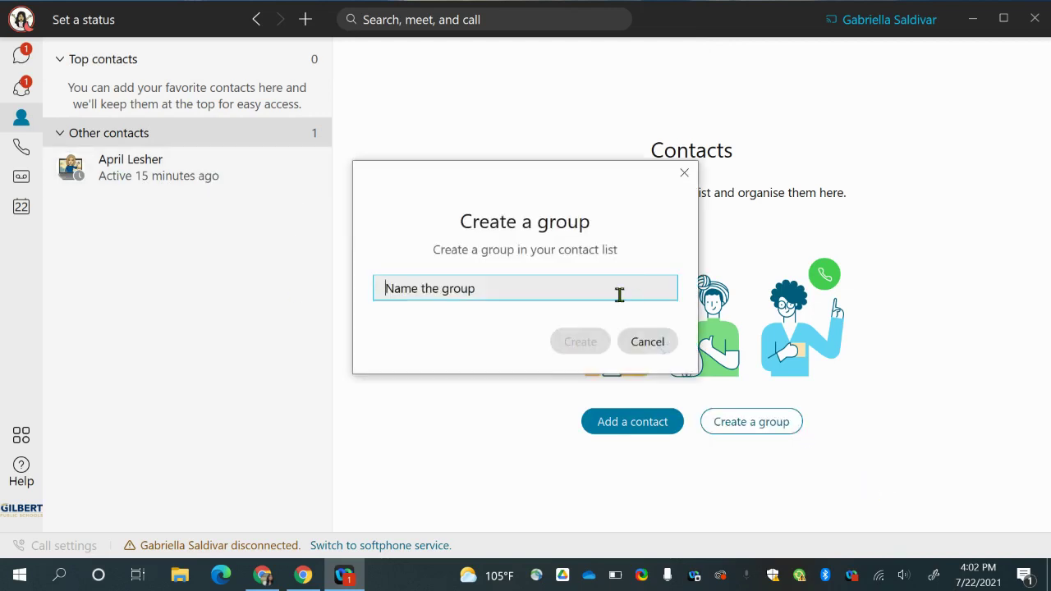
pyautogui.write('3rd Grade Team')
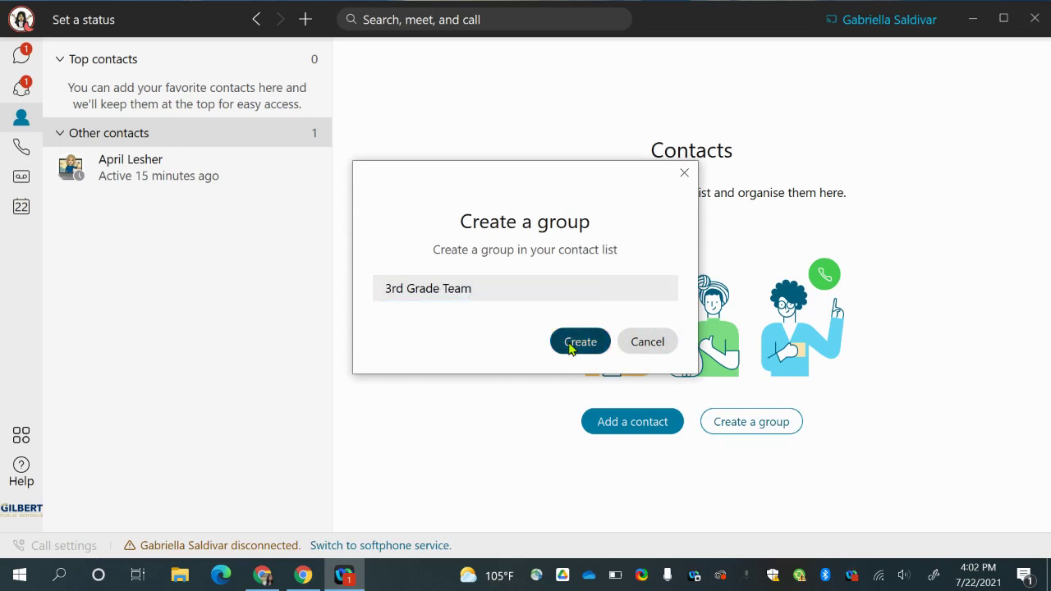
pyautogui.click(572, 343)
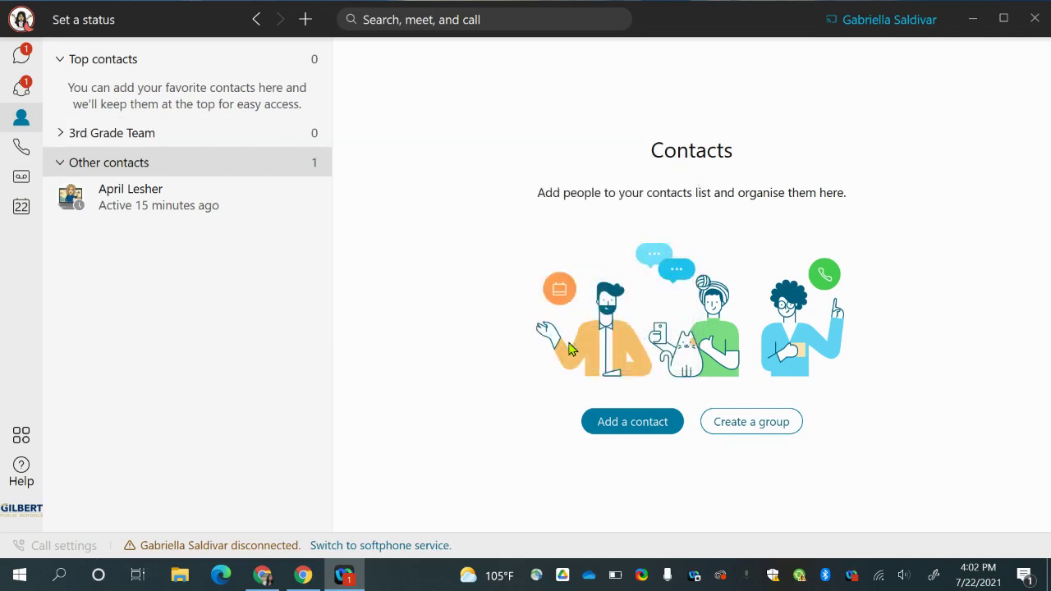
# - Move both contacts into the 3rd Grade Team group and go to the Calling page
pyautogui.rightClick(156, 256)
pyautogui.moveTo(173, 279)
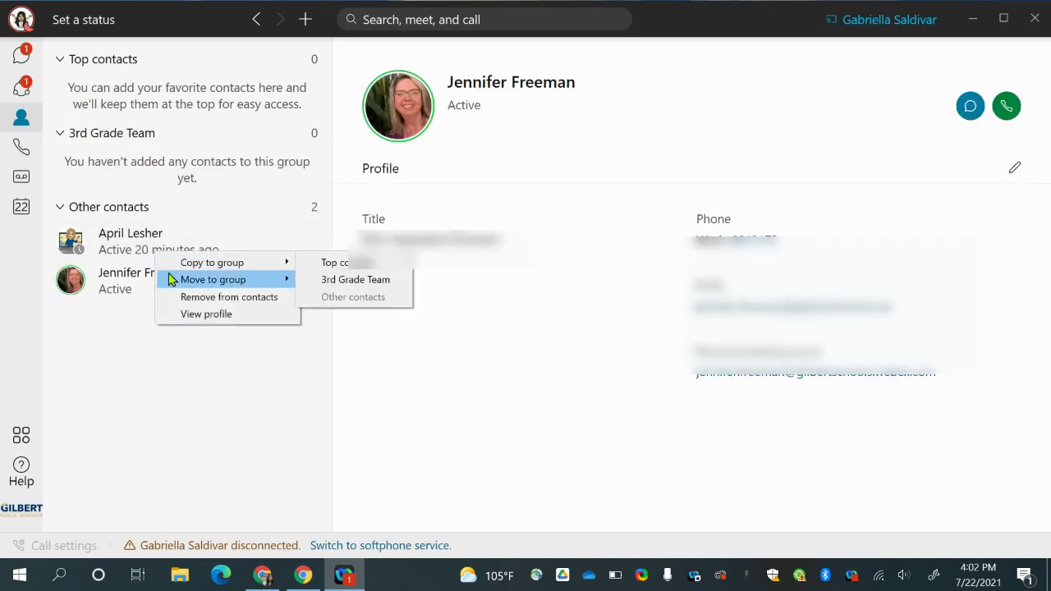
pyautogui.click(367, 299)
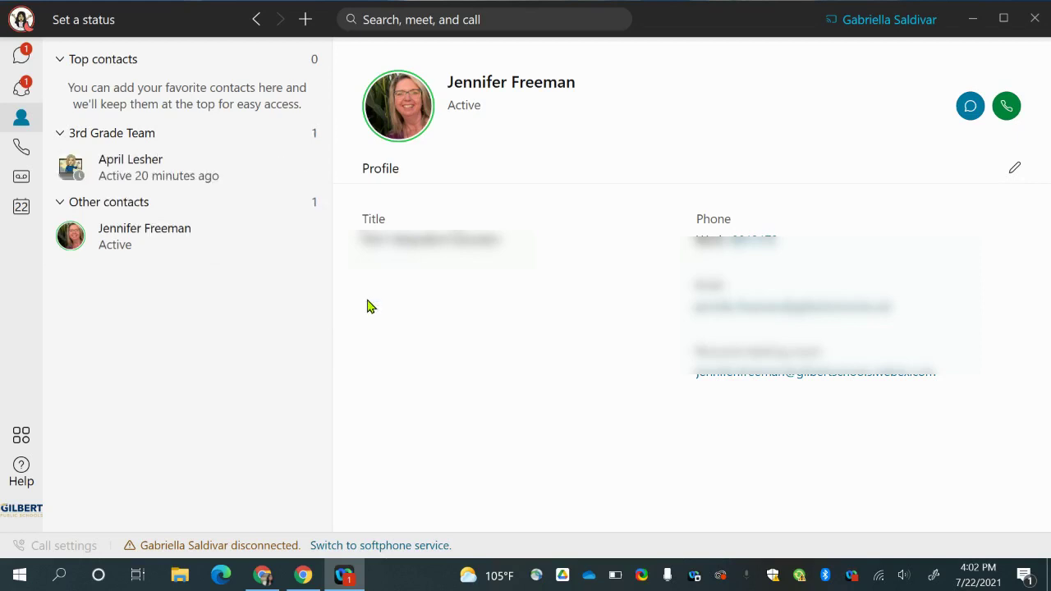
pyautogui.rightClick(117, 246)
pyautogui.moveTo(197, 274)
pyautogui.click(276, 291)
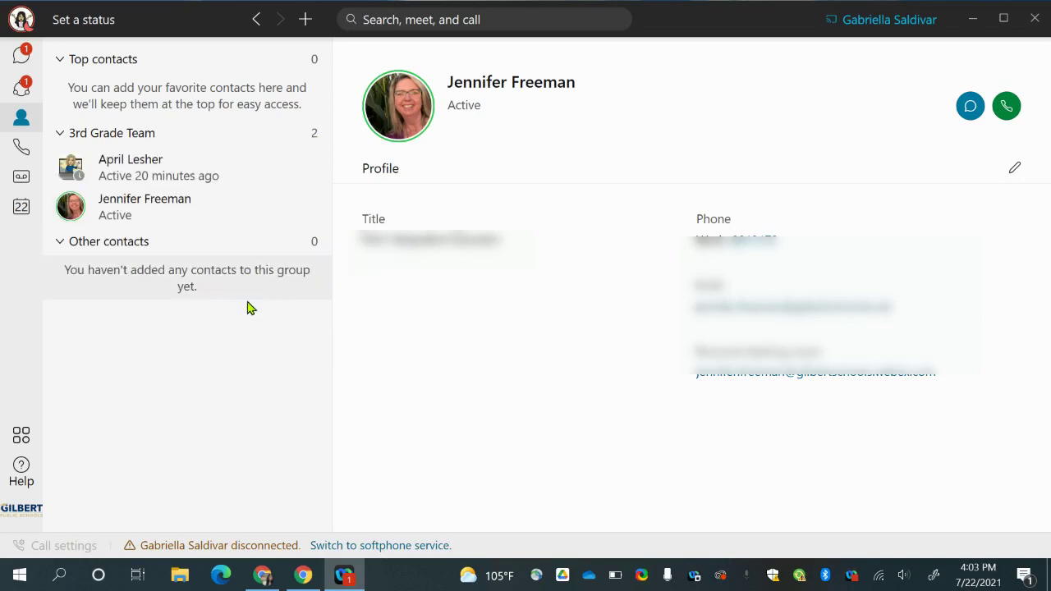
pyautogui.click(21, 147)
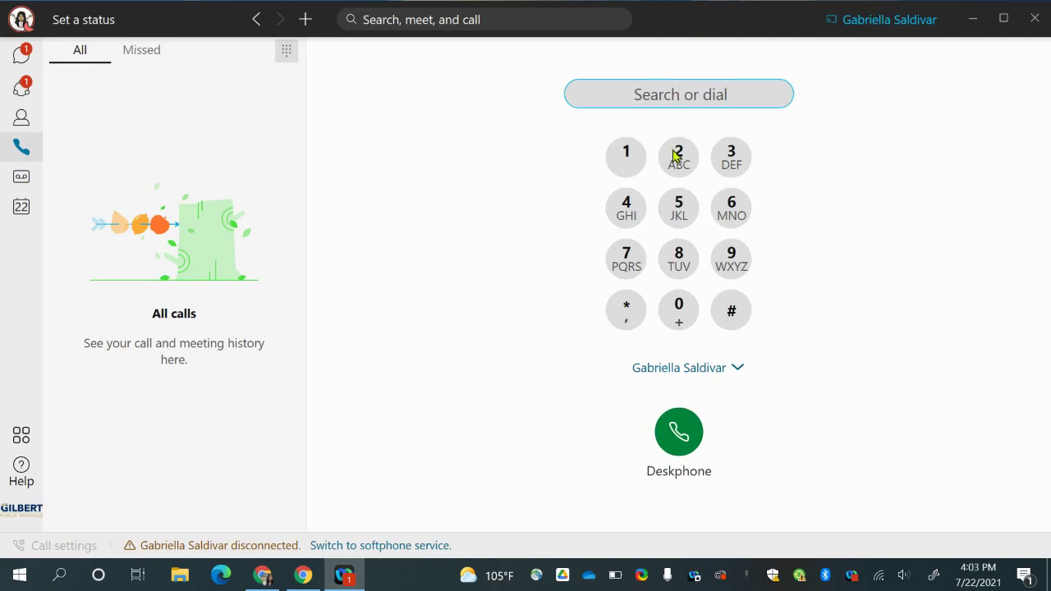
# - Dial 12345678 on the keypad, then clear the number
pyautogui.click(635, 171)
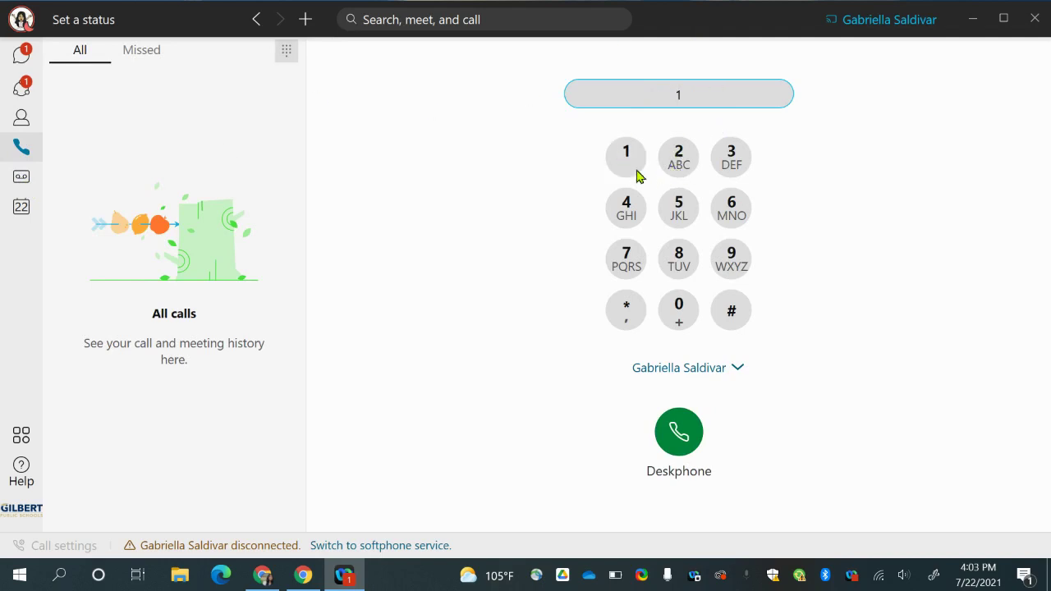
pyautogui.click(690, 163)
pyautogui.click(719, 153)
pyautogui.click(622, 211)
pyautogui.write('5678')
pyautogui.moveTo(786, 101); pyautogui.dragTo(286, 40)
pyautogui.press('BackSpace')
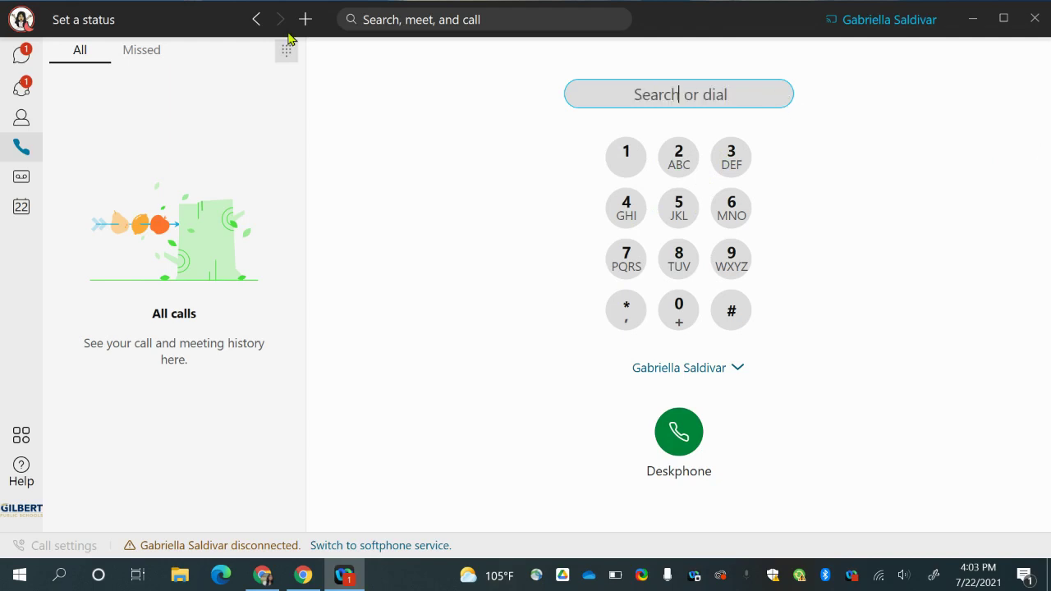
# - Enter a colleague's first name in the search-or-dial box and select the suggested contact
pyautogui.write('april')
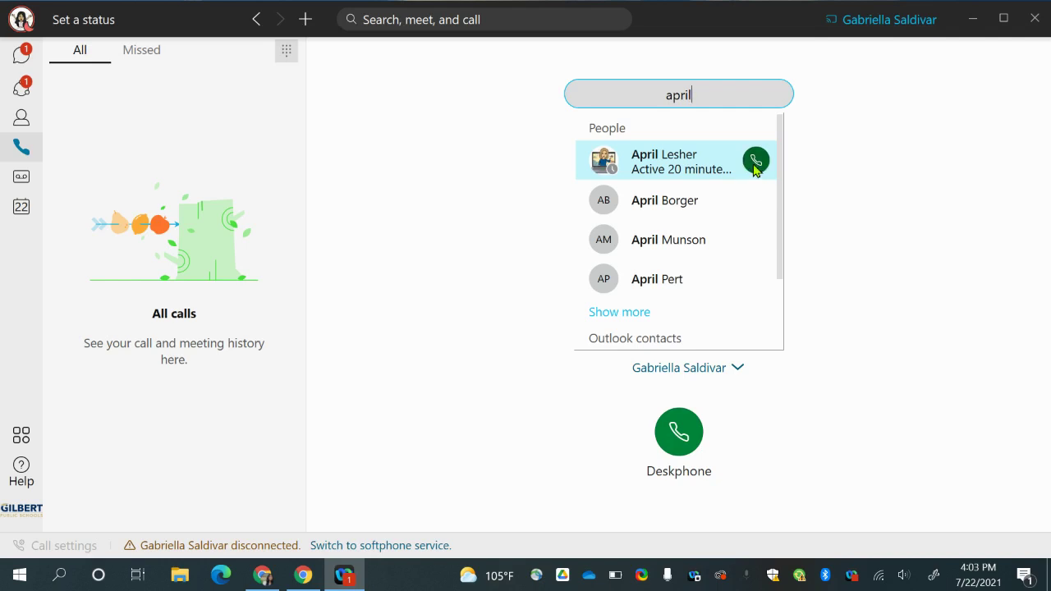
pyautogui.click(856, 183)
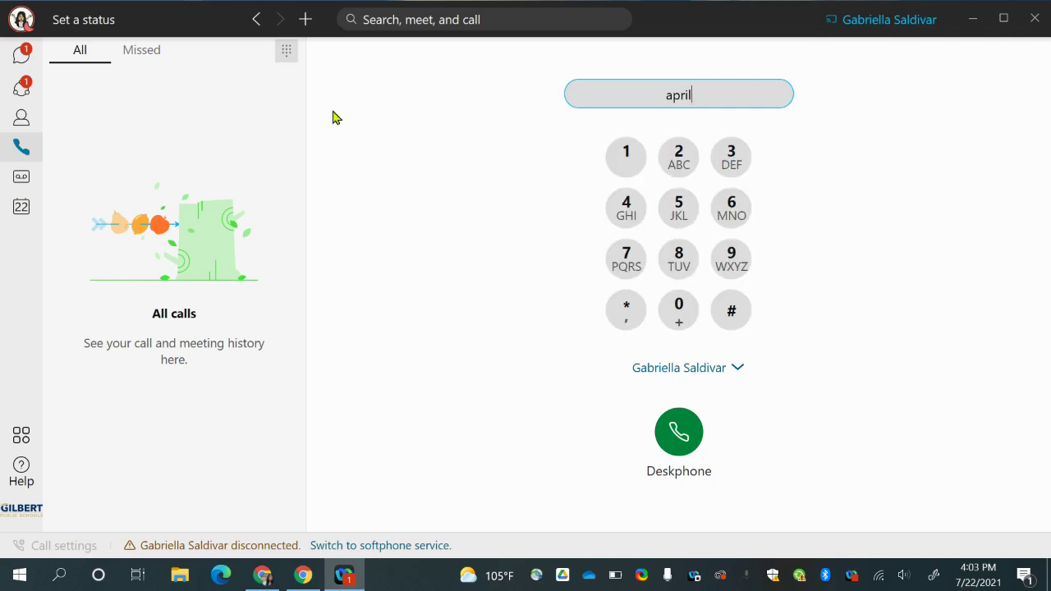
pyautogui.click(25, 179)
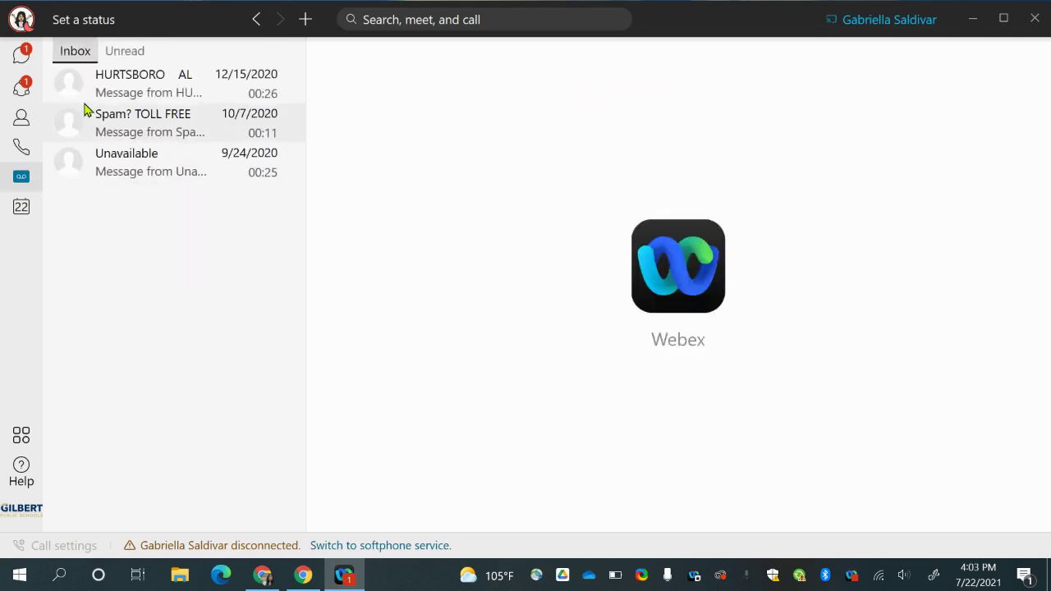
# - Filter voicemail to unread messages, then bring up the Meetings overview with the Personal Room
pyautogui.click(129, 54)
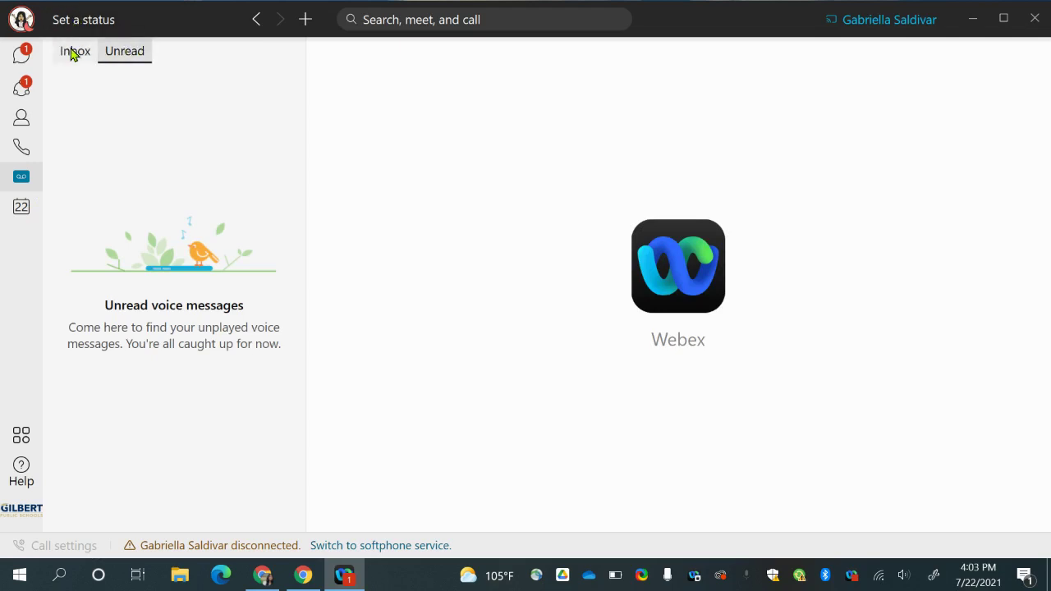
pyautogui.click(22, 209)
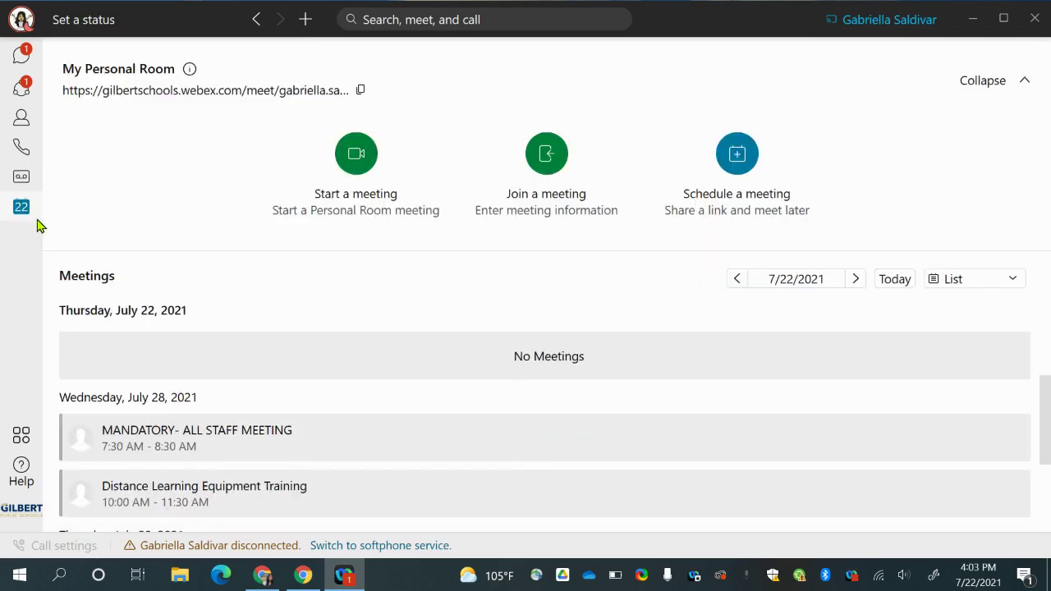
# - Search for a colleague's Personal Room in the Join a meeting dialog, then close it
pyautogui.click(555, 158)
pyautogui.write('shawn')
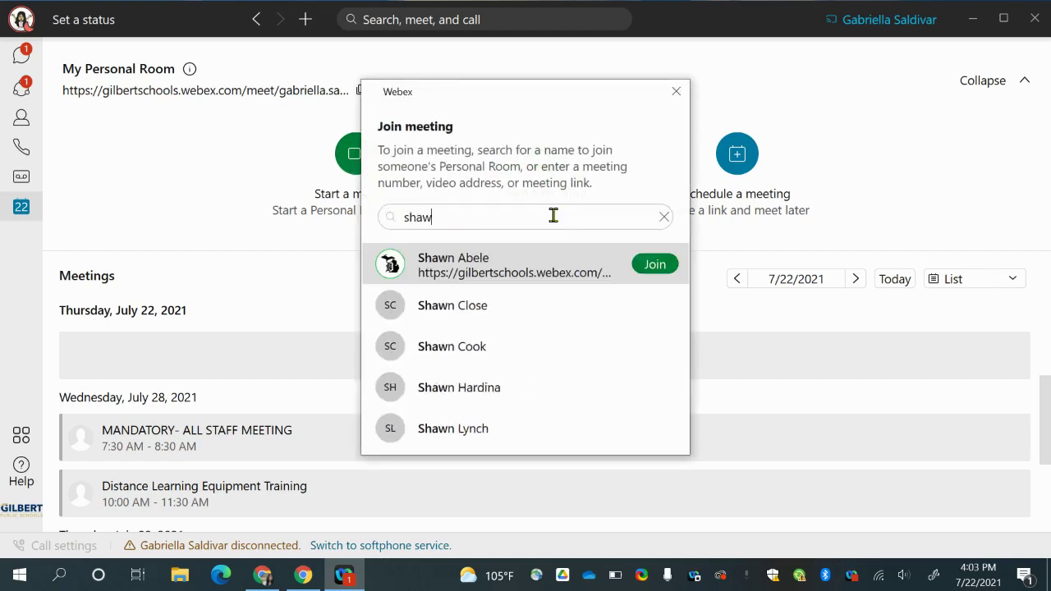
pyautogui.click(676, 92)
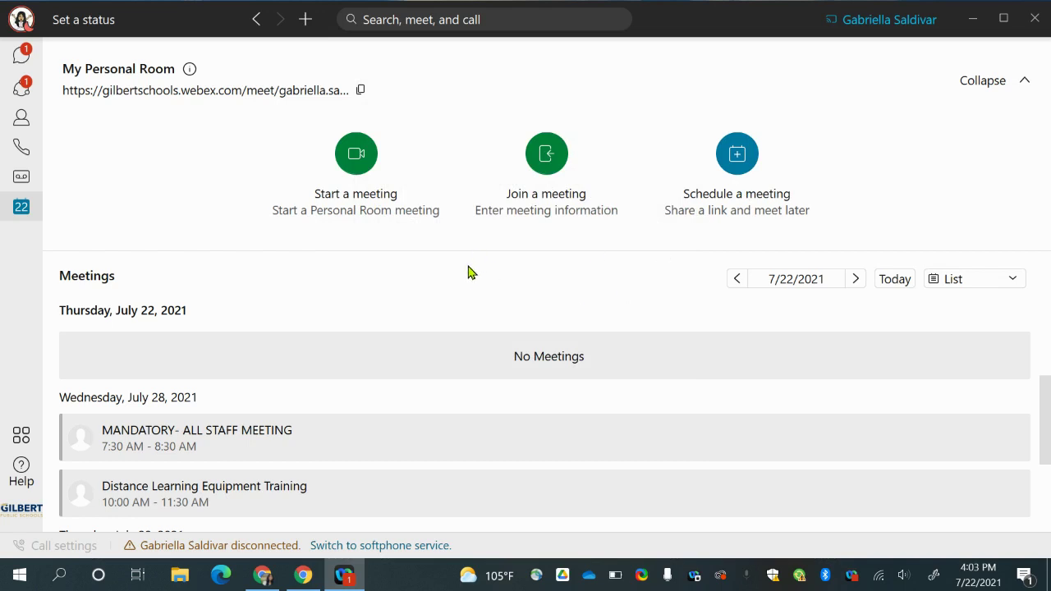
# - Review the upcoming meetings list, then switch to the Messaging list
pyautogui.scroll(-1, 443, 345)
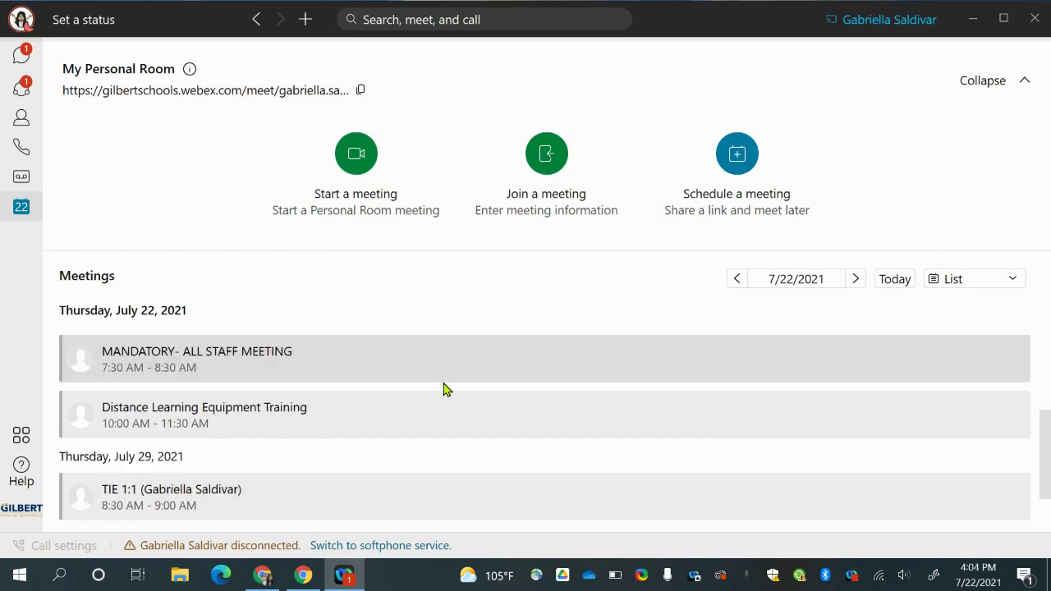
pyautogui.scroll(-1, 448, 382)
pyautogui.scroll(3, 411, 408)
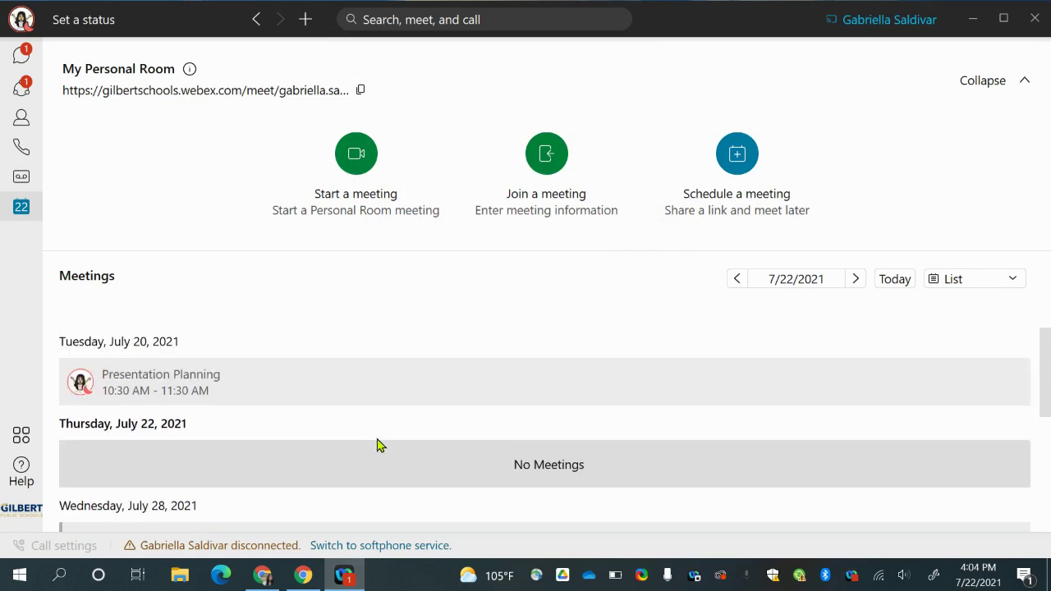
pyautogui.click(21, 54)
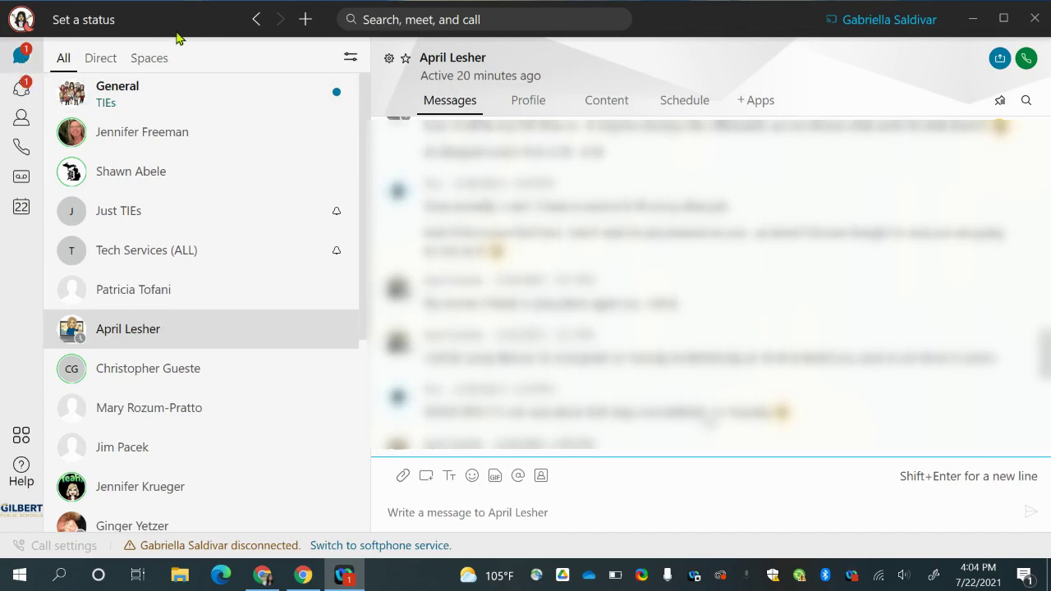
# - Start a direct message with a colleague found by name, then open the Create a space form
pyautogui.click(304, 20)
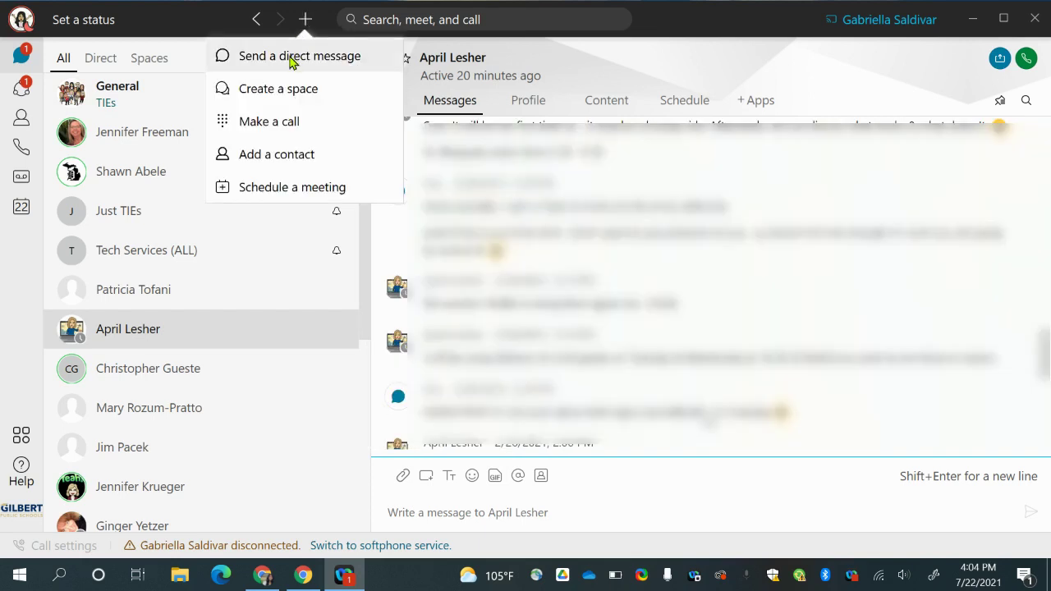
pyautogui.click(287, 67)
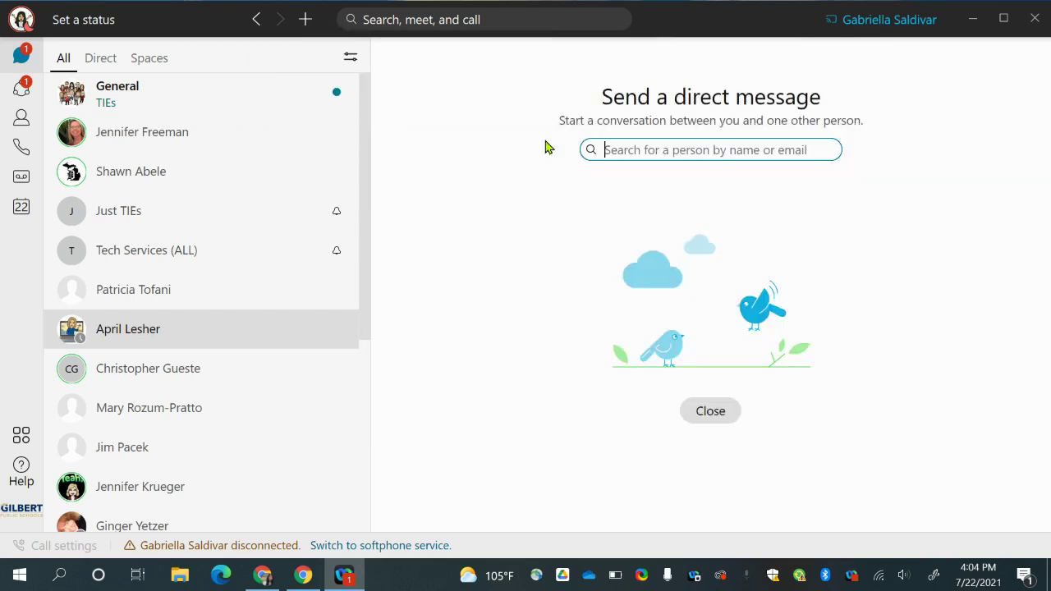
pyautogui.write('linsey')
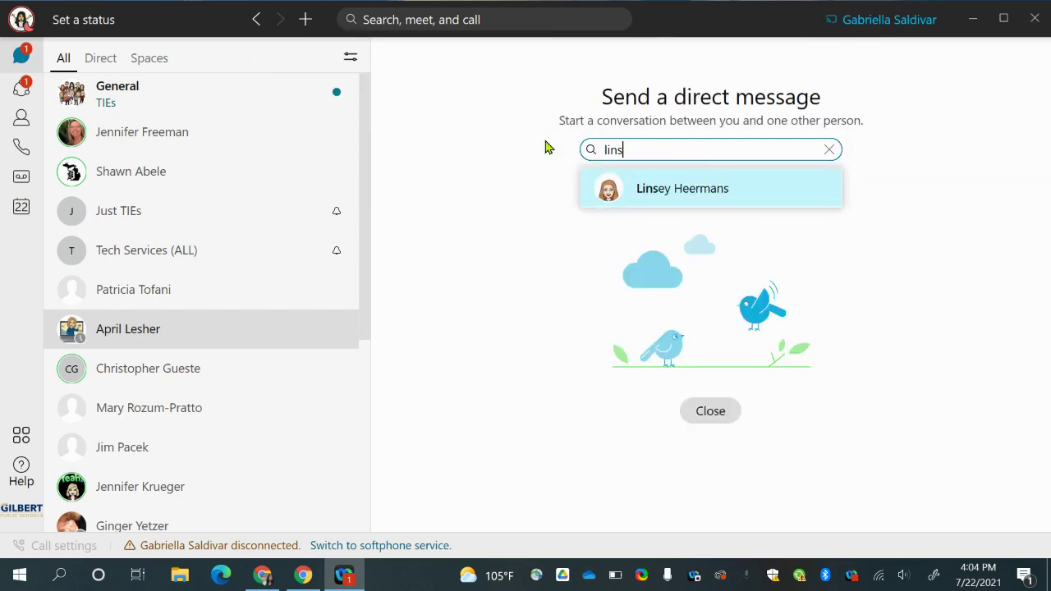
pyautogui.click(665, 187)
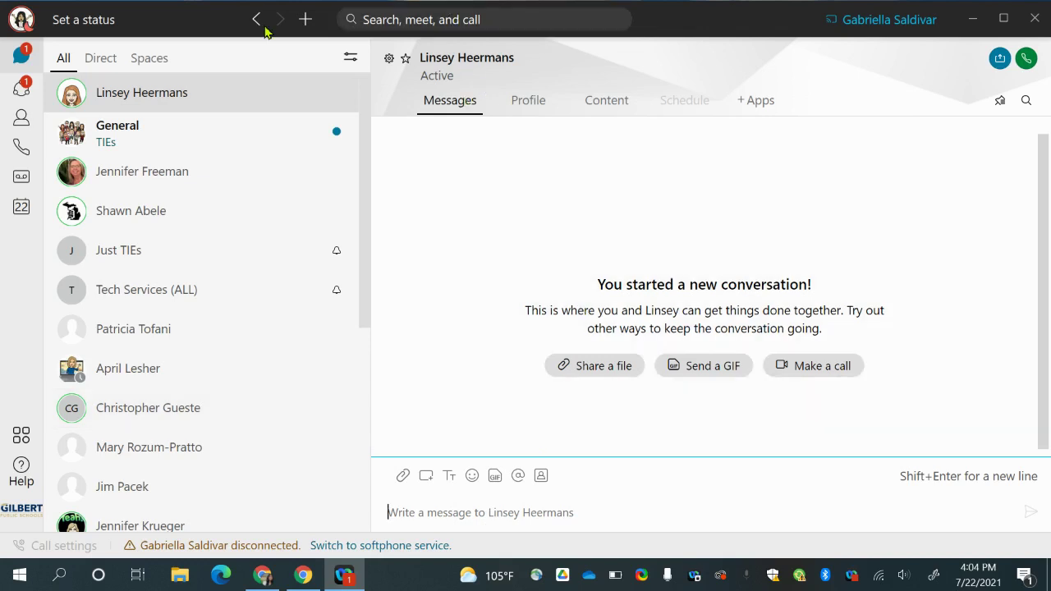
pyautogui.click(305, 19)
pyautogui.click(305, 90)
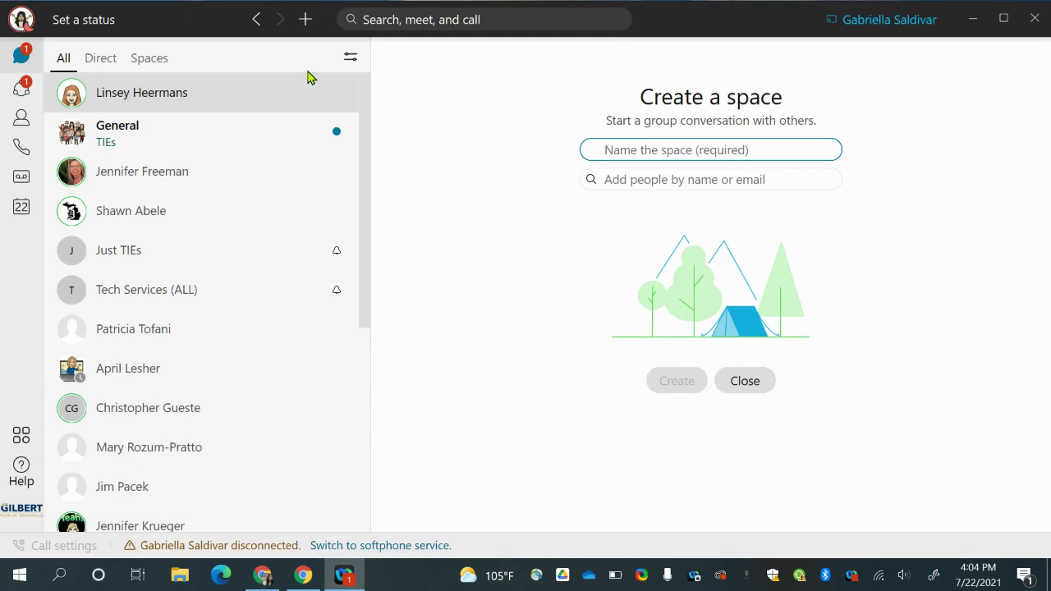
# - Draft a space named 'Staff' with three colleagues added, then leave the form
pyautogui.write('Staff')
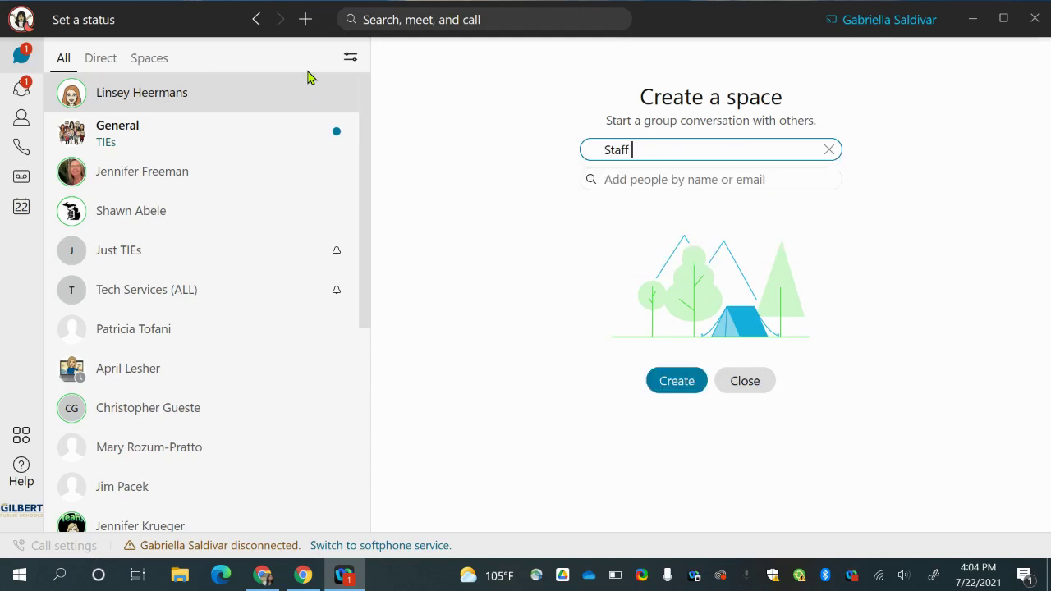
pyautogui.click(662, 178)
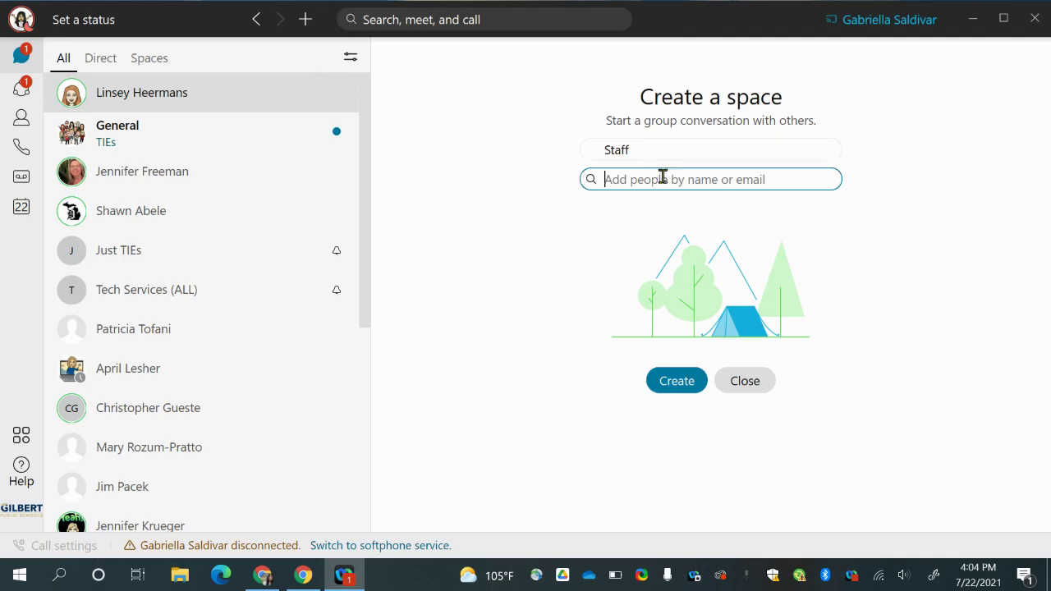
pyautogui.write('april')
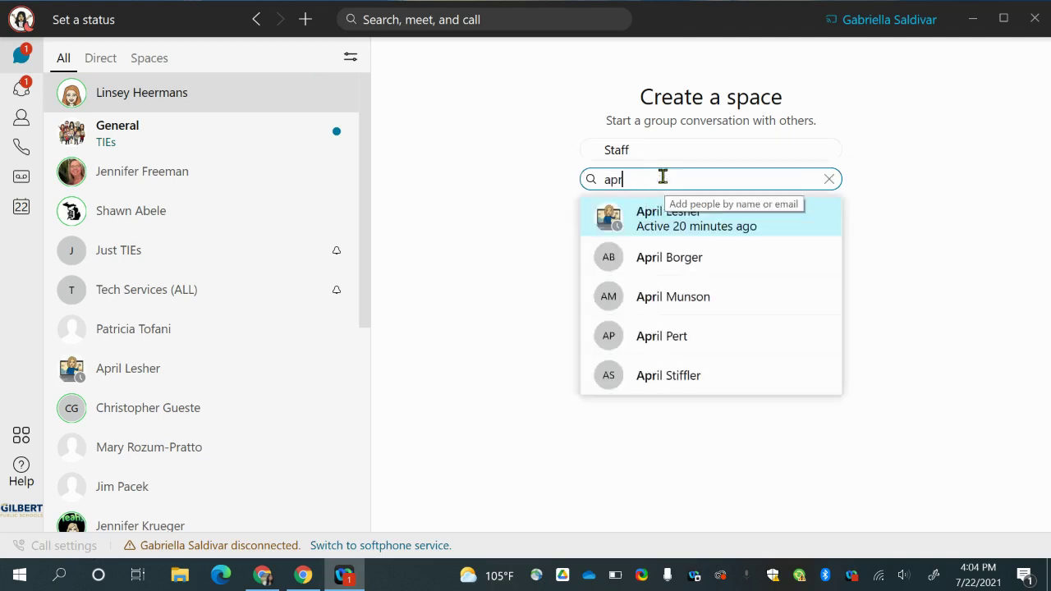
pyautogui.click(664, 215)
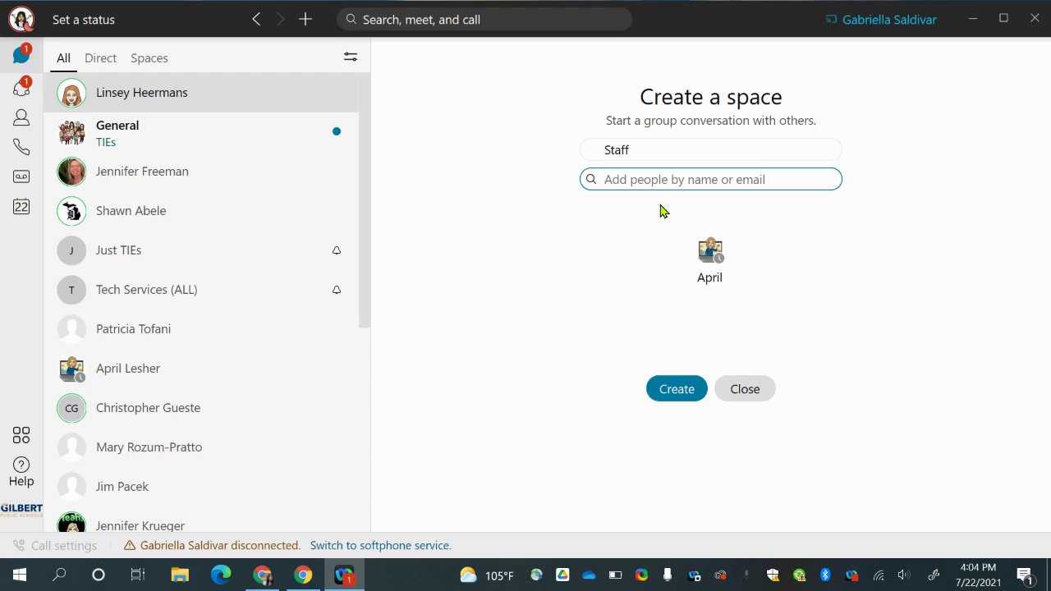
pyautogui.write('shawn')
pyautogui.click(663, 211)
pyautogui.write('jenn')
pyautogui.click(663, 210)
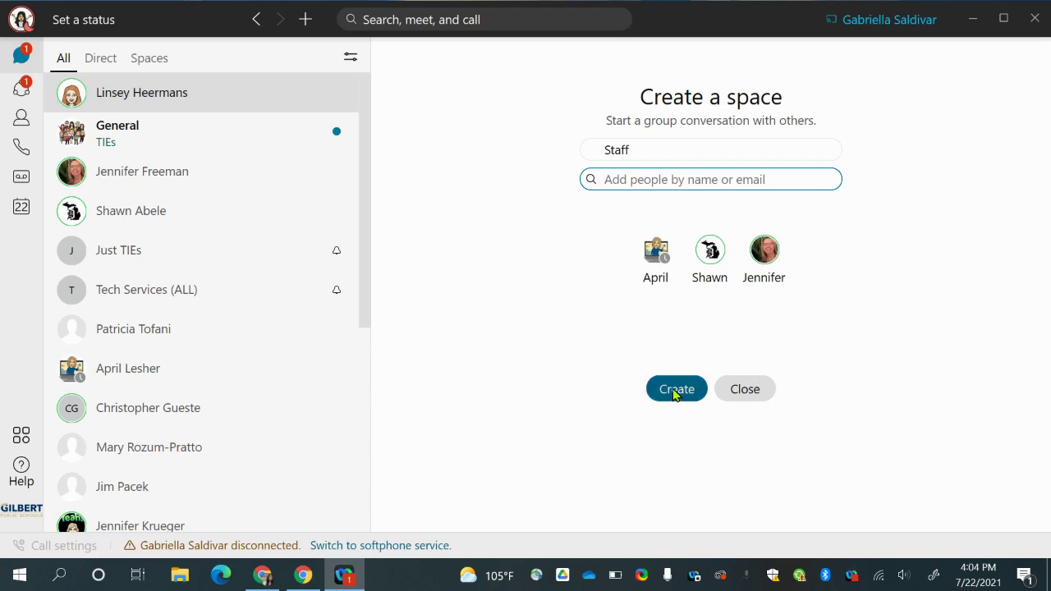
pyautogui.click(223, 105)
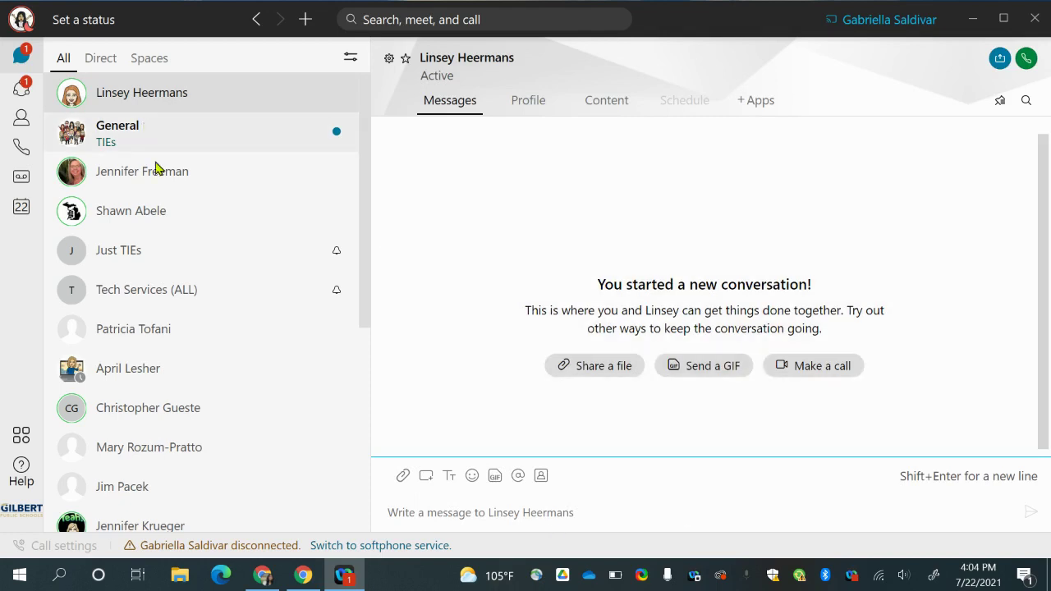
pyautogui.click(308, 23)
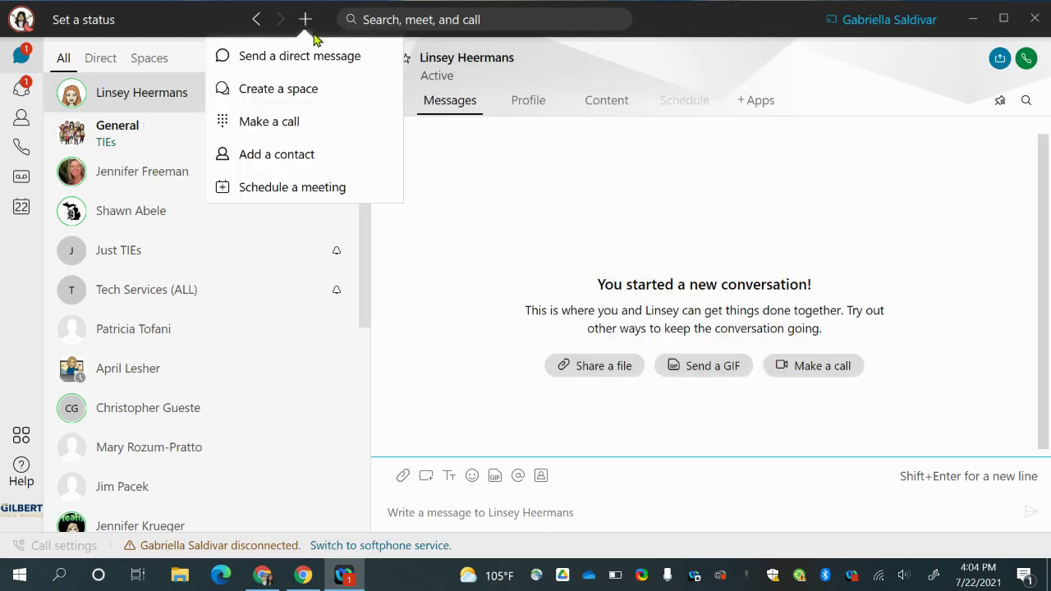
# - Try the Make a call shortcut, then open and cancel the Add a contact dialog
pyautogui.click(289, 130)
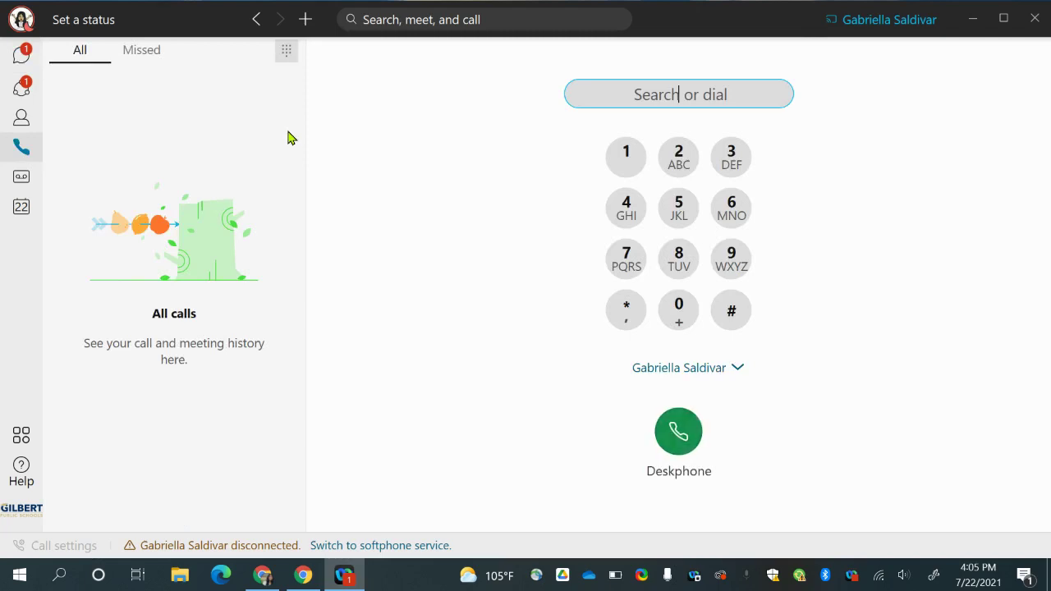
pyautogui.click(304, 19)
pyautogui.click(305, 153)
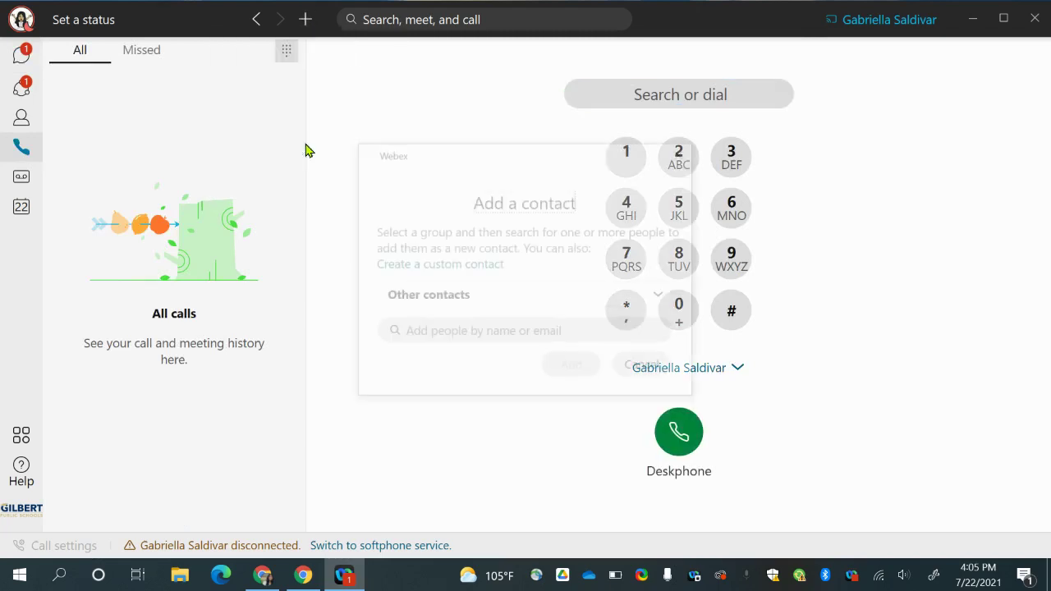
pyautogui.click(643, 366)
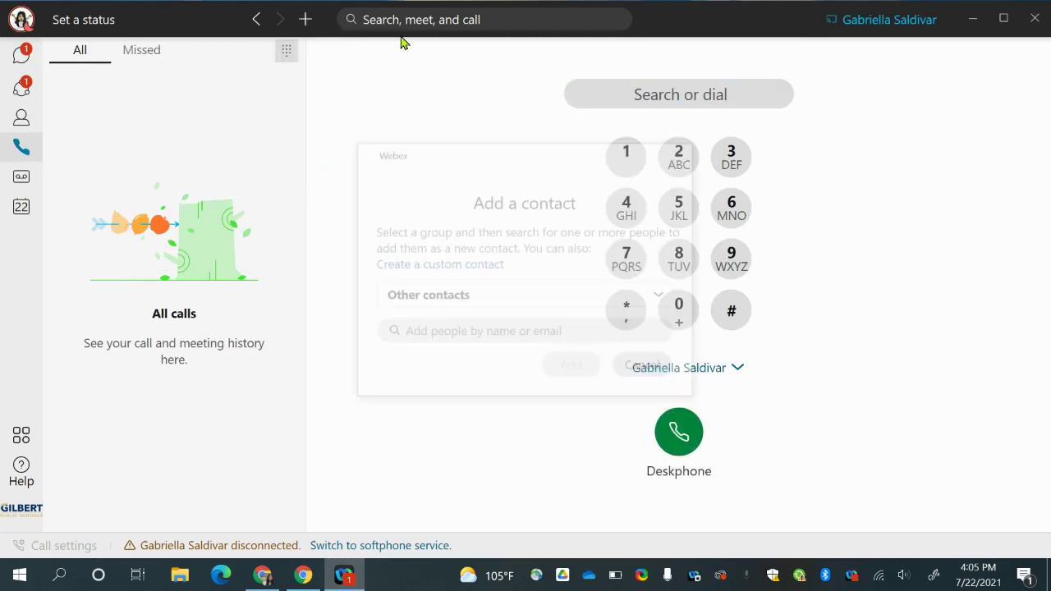
# - Open the Schedule a meeting form from the + menu and cancel it
pyautogui.click(307, 21)
pyautogui.click(318, 182)
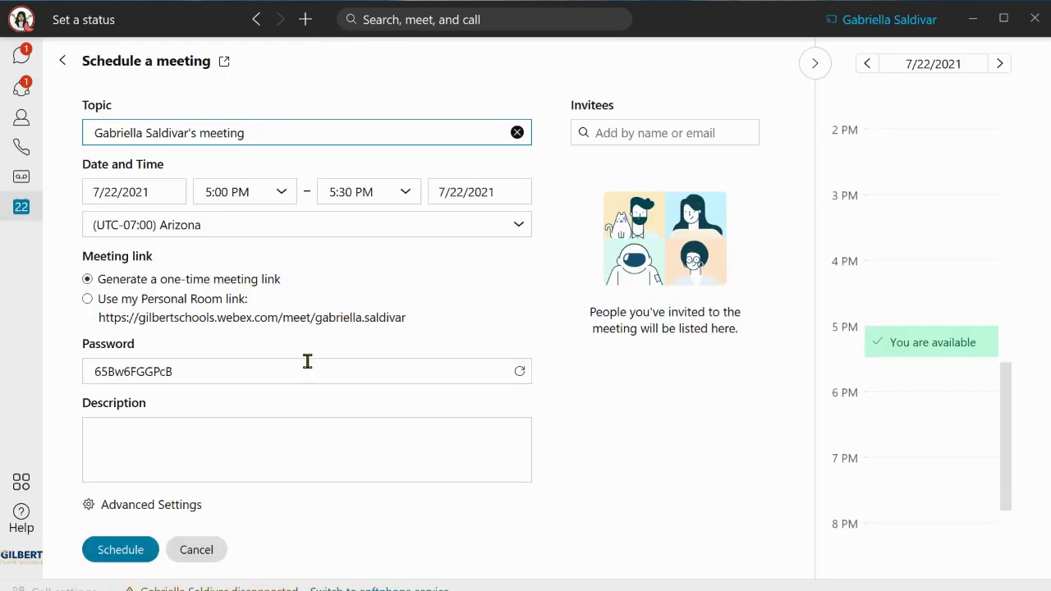
pyautogui.click(215, 556)
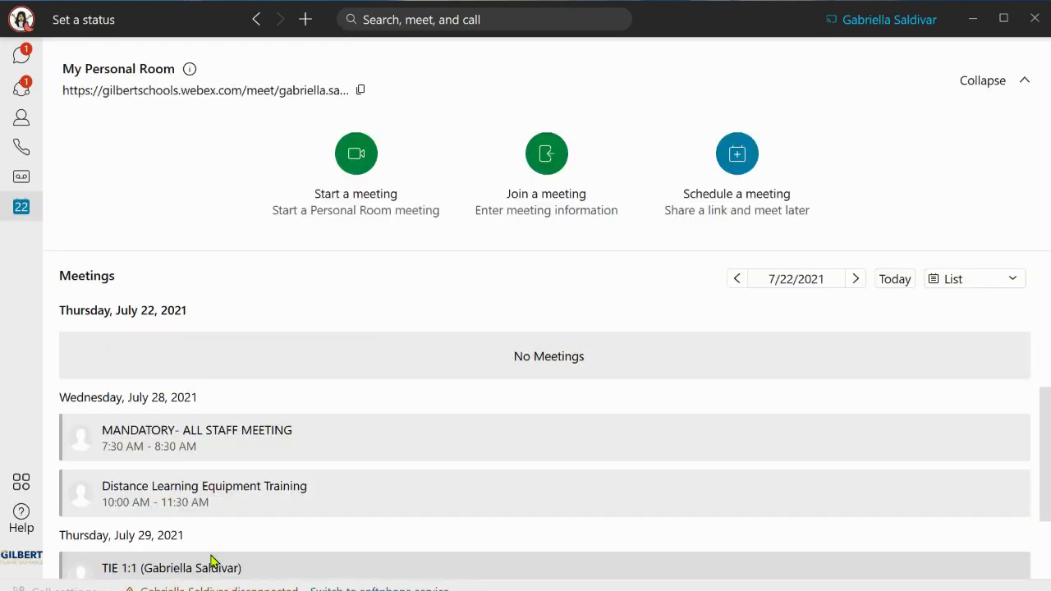
# - Return to the Messaging conversation list
pyautogui.click(20, 56)
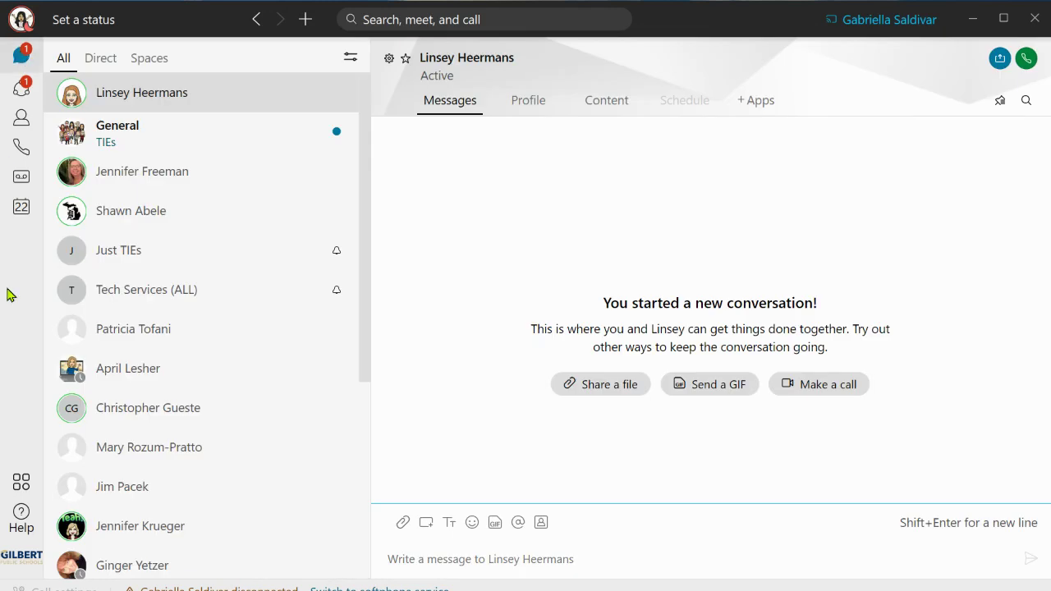